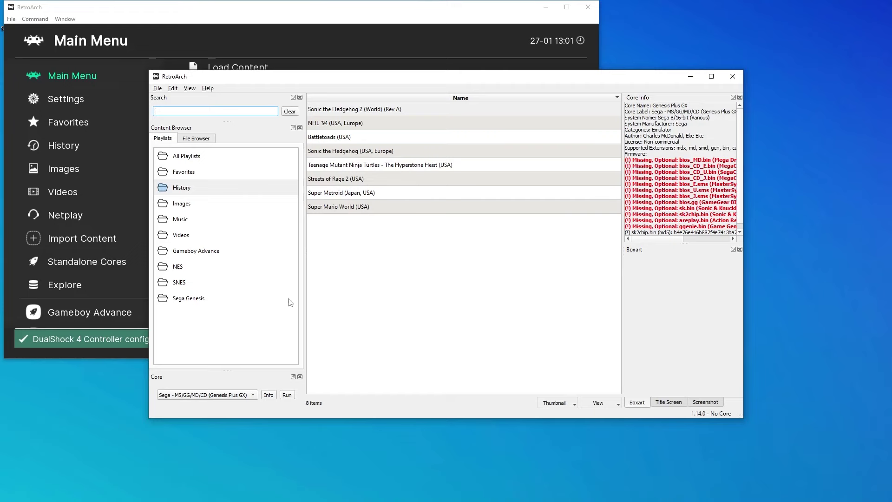
# Download all thumbnails for the NES playlist only
pyautogui.click(178, 268)
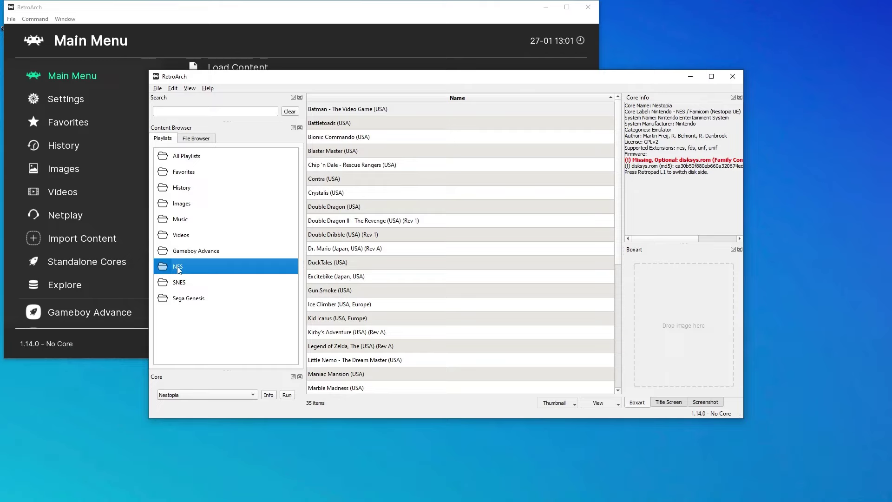
pyautogui.rightClick(179, 270)
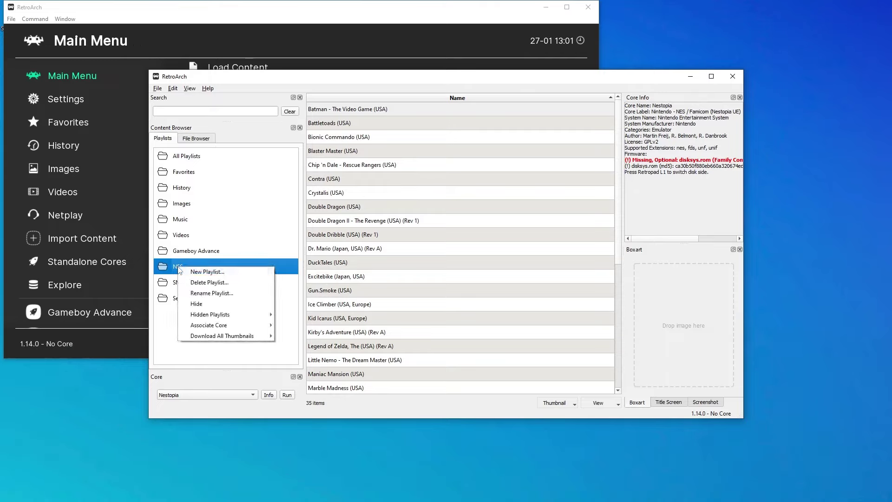
pyautogui.moveTo(244, 336)
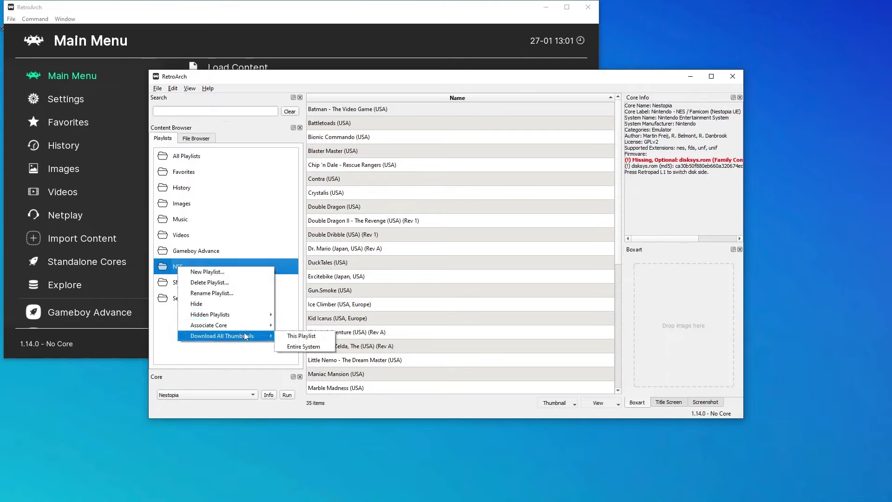
pyautogui.click(296, 336)
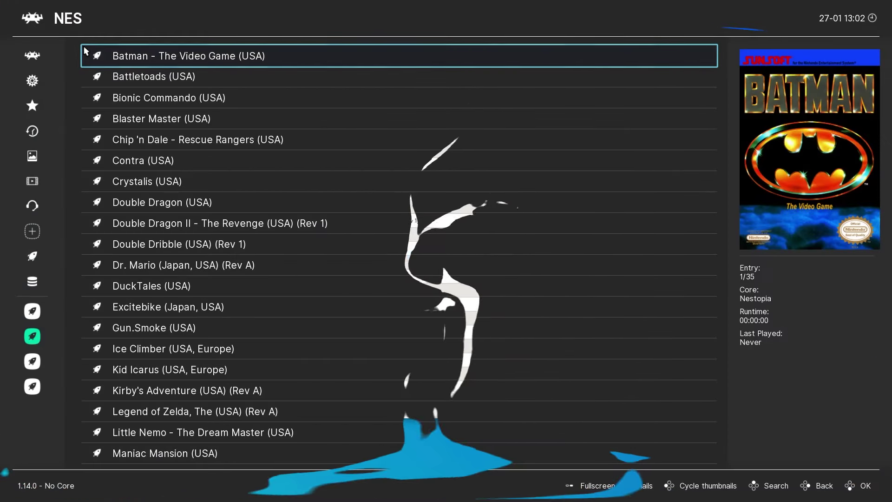
# Browse the NES playlist from Batman down past Double Dragon to check each game's box art
pyautogui.press('Down')
pyautogui.press('Down')
pyautogui.press('Down')
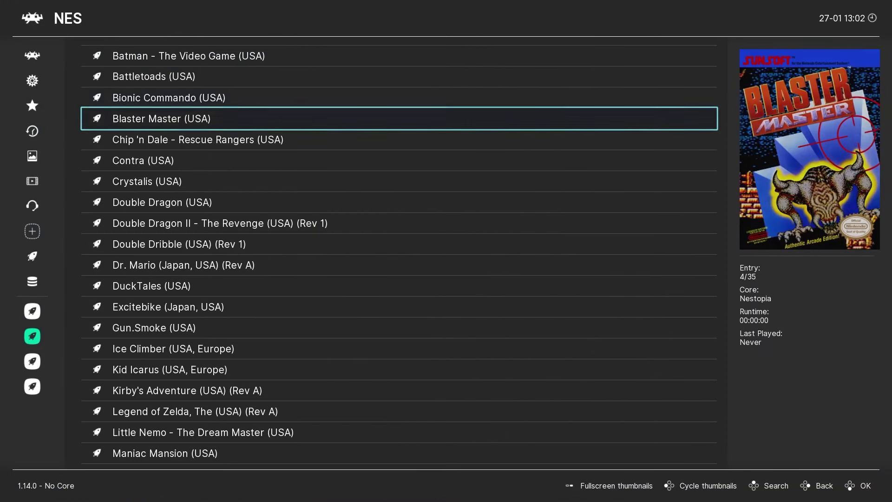
pyautogui.press('Down')
pyautogui.press('Down')
pyautogui.press('Down')
pyautogui.press('Down')
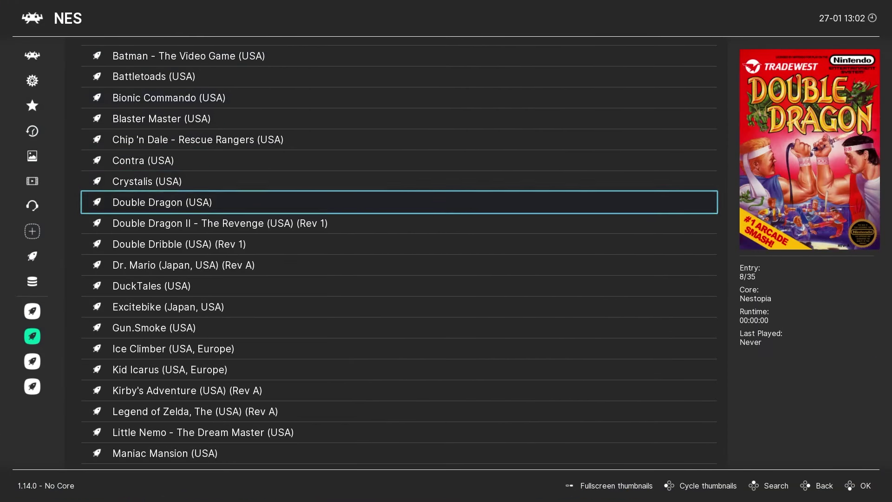
pyautogui.press('Down')
pyautogui.press('Down')
pyautogui.press('Down')
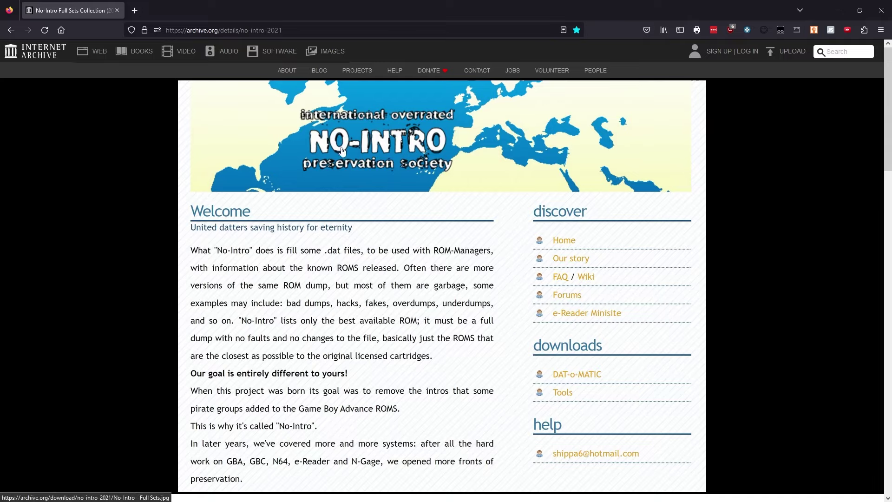
# In the browser, open the Nintendo Entertainment System file listing from the No-Intro Full Sets Collection (2021) page
pyautogui.scroll(-15, 370, 150)
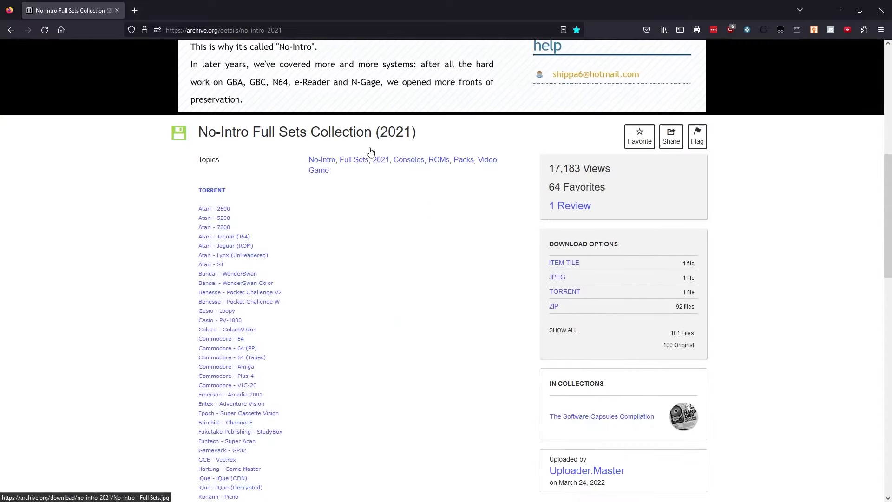
pyautogui.scroll(-2, 370, 149)
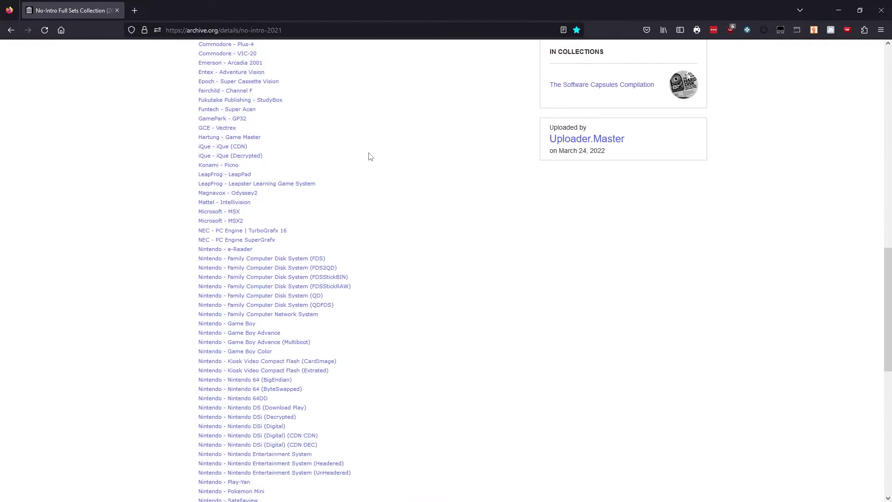
pyautogui.scroll(-4, 370, 149)
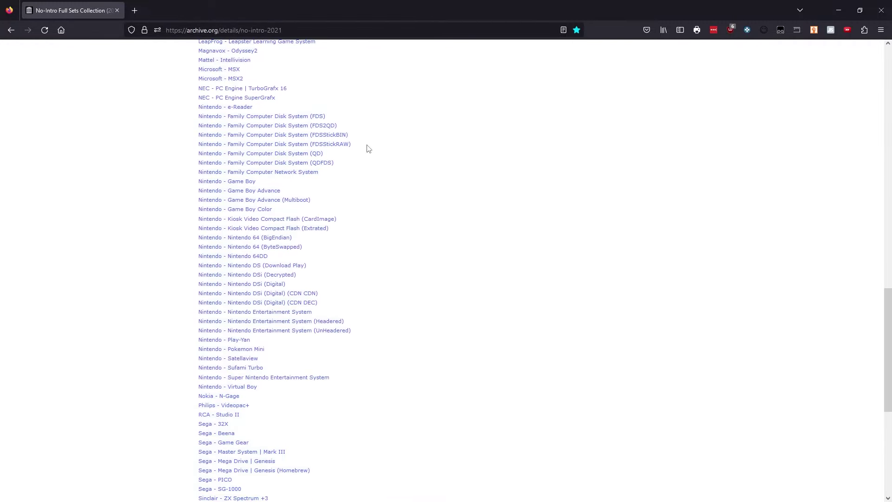
pyautogui.click(254, 218)
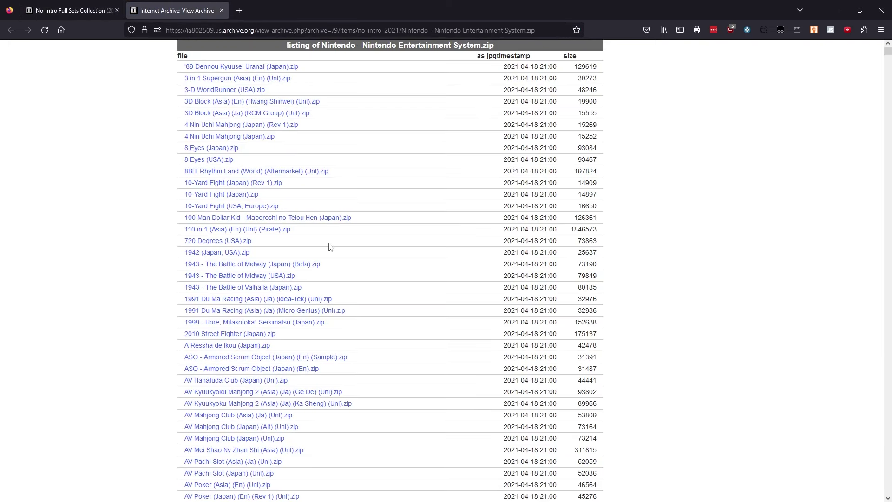
# Find "dr. mario" in the file listing and copy the title "Dr. Mario (Japan, USA)" without its file extension
pyautogui.hotkey('ctrl', 'f')
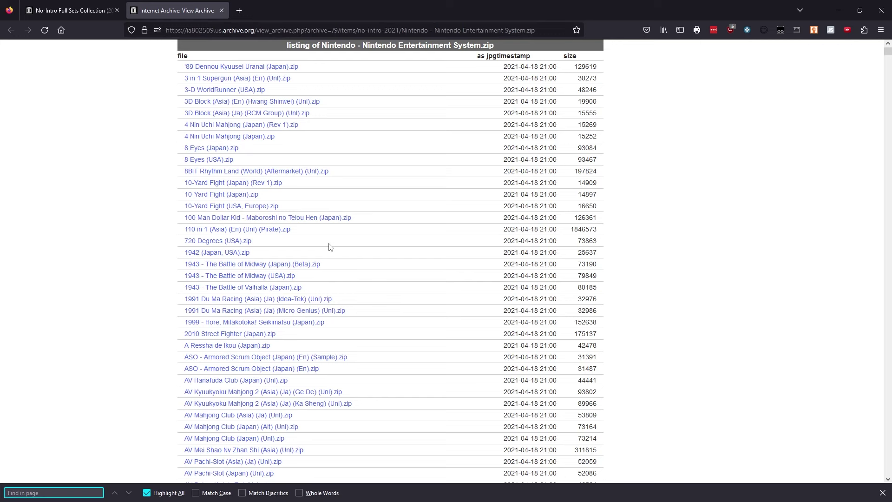
pyautogui.write('dr. ma')
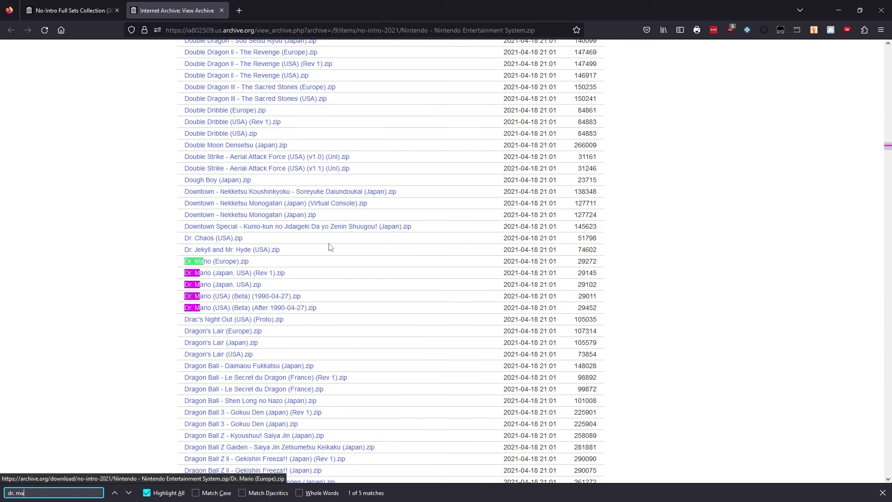
pyautogui.write('rio')
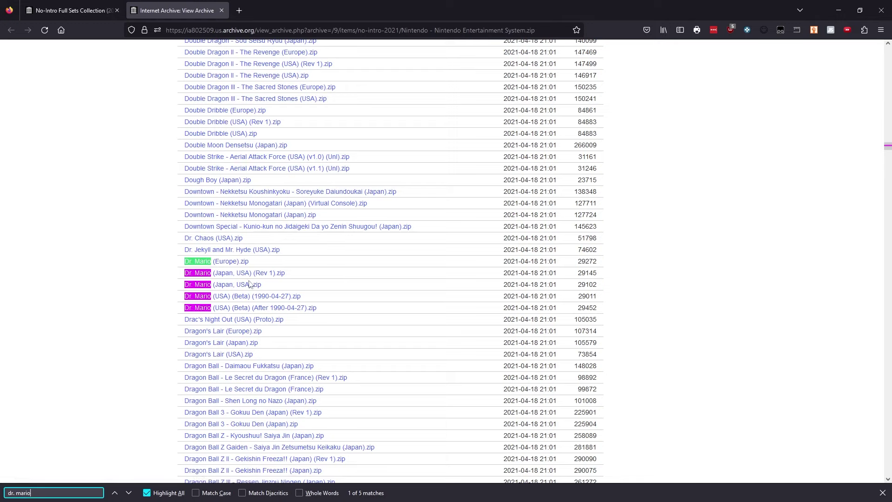
pyautogui.moveTo(182, 287); pyautogui.dragTo(245, 290)
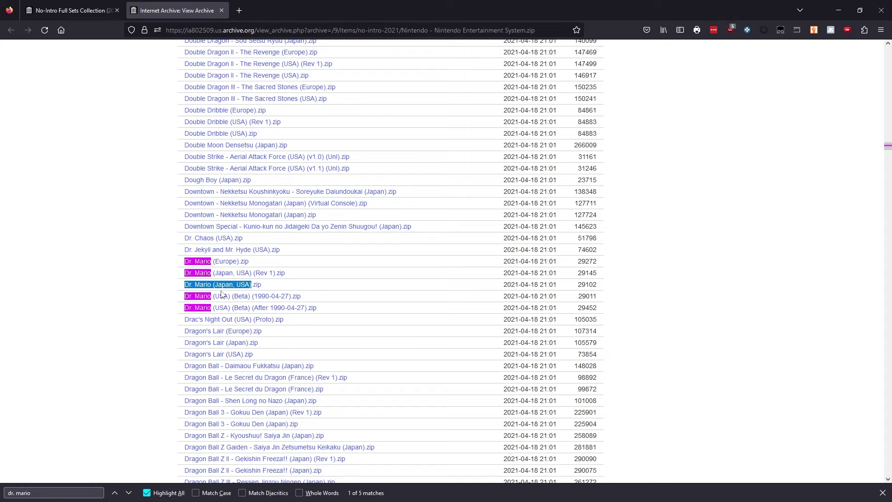
# Back in RetroArch, rename the Dr. Mario entry in the NES playlist to "Dr. Mario (Japan, USA)"
pyautogui.click(838, 11)
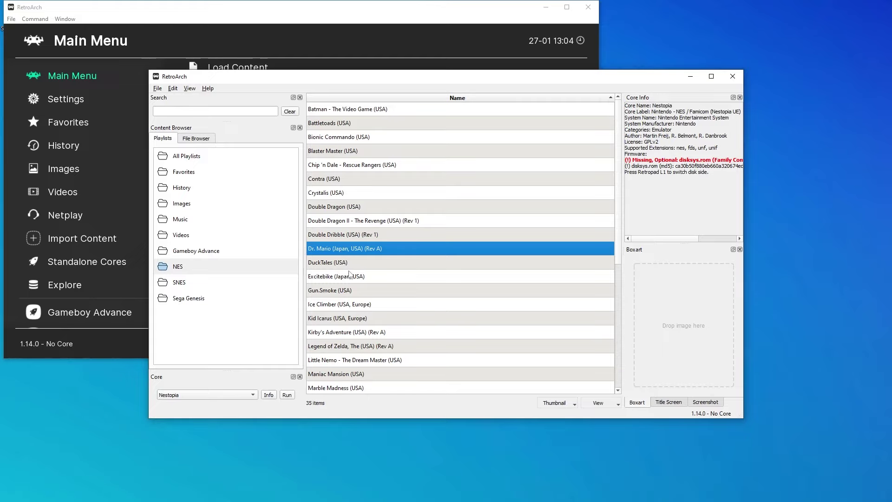
pyautogui.rightClick(368, 252)
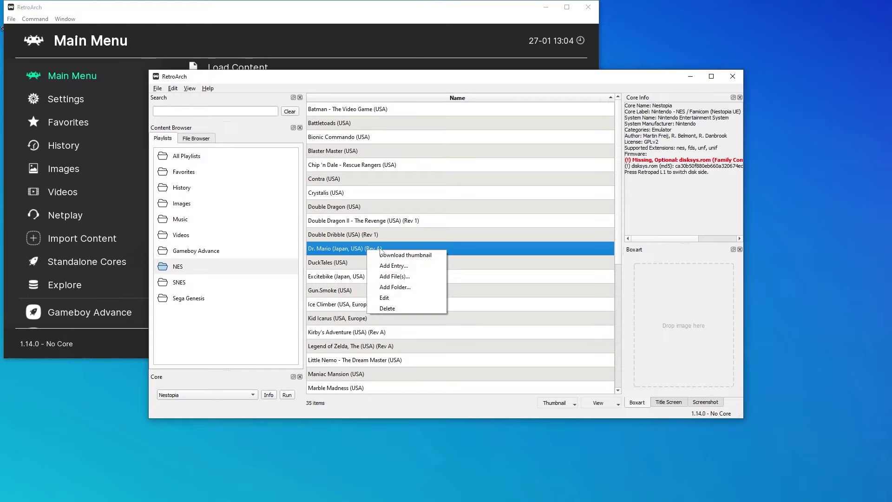
pyautogui.click(402, 298)
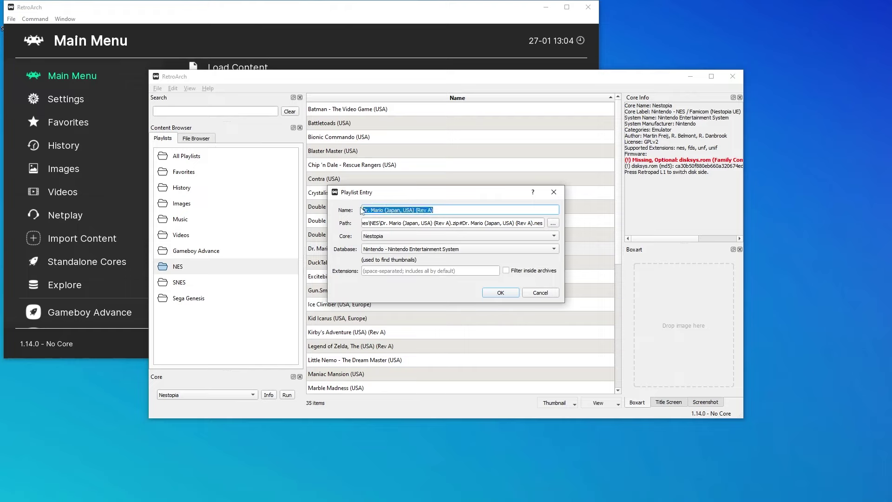
pyautogui.write('Dr. Mario (Japan, USA)')
pyautogui.click(490, 295)
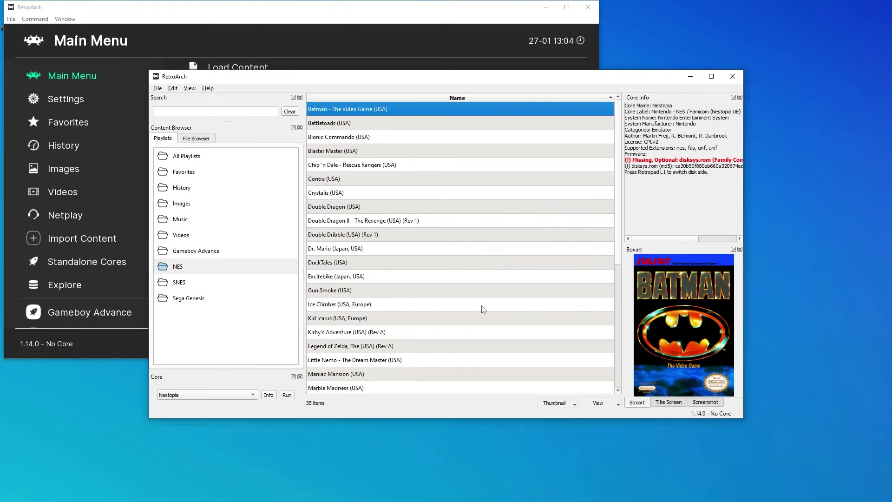
# Download the NES playlist's thumbnails again and check Dr. Mario's box art in the main menu's playlist
pyautogui.click(732, 77)
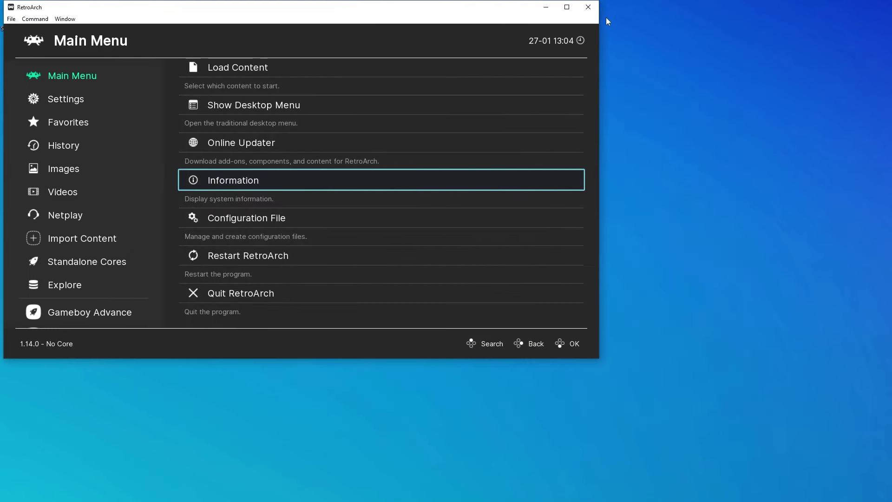
pyautogui.click(589, 7)
pyautogui.rightClick(184, 267)
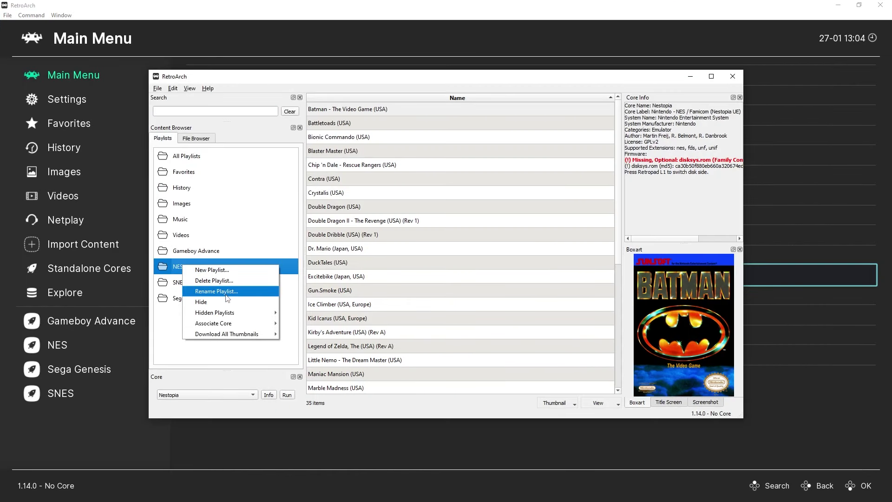
pyautogui.moveTo(245, 334)
pyautogui.click(311, 335)
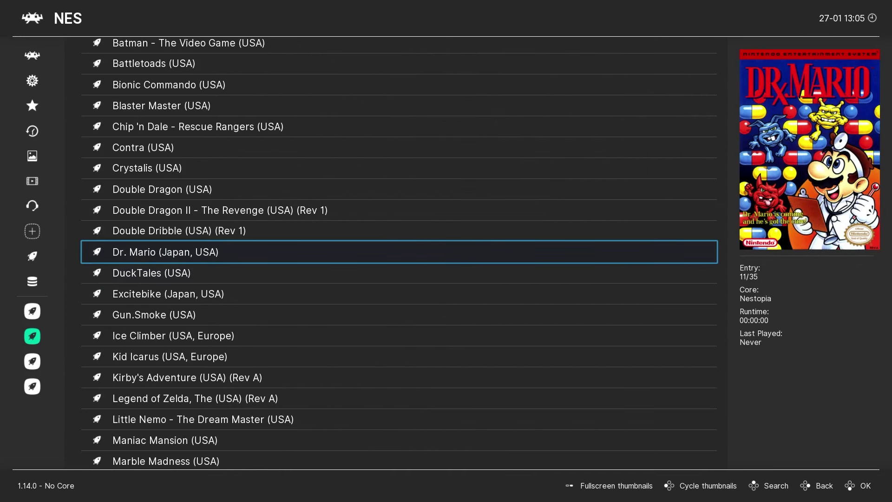
pyautogui.press('Right')
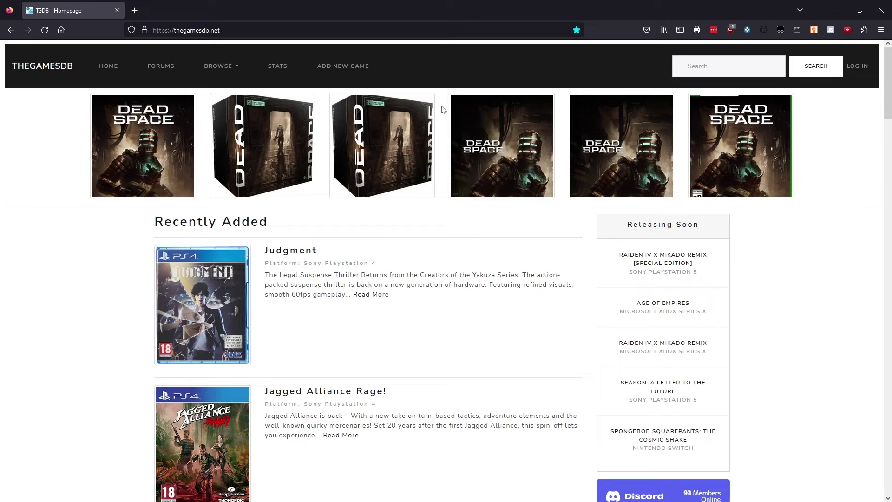
# Search TheGamesDB for "mike tyson" and open the NES game Mike Tyson's Punch-Out!!
pyautogui.click(702, 71)
pyautogui.write('mike tyson')
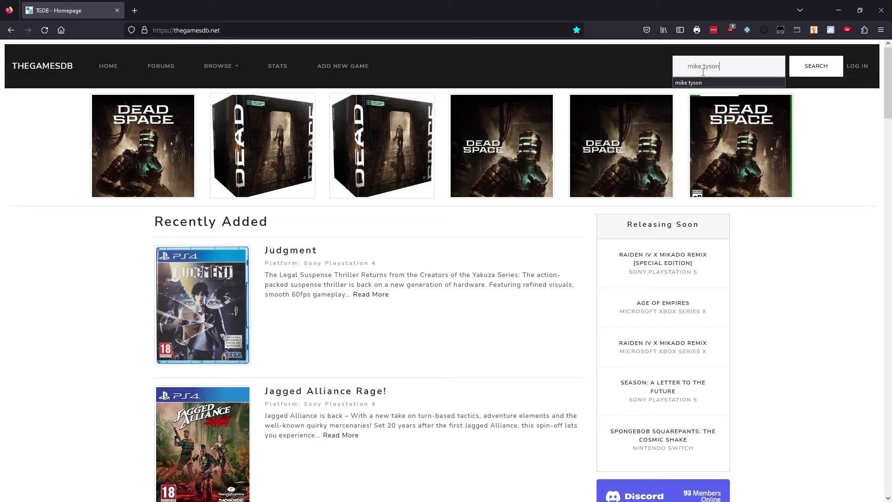
pyautogui.click(801, 73)
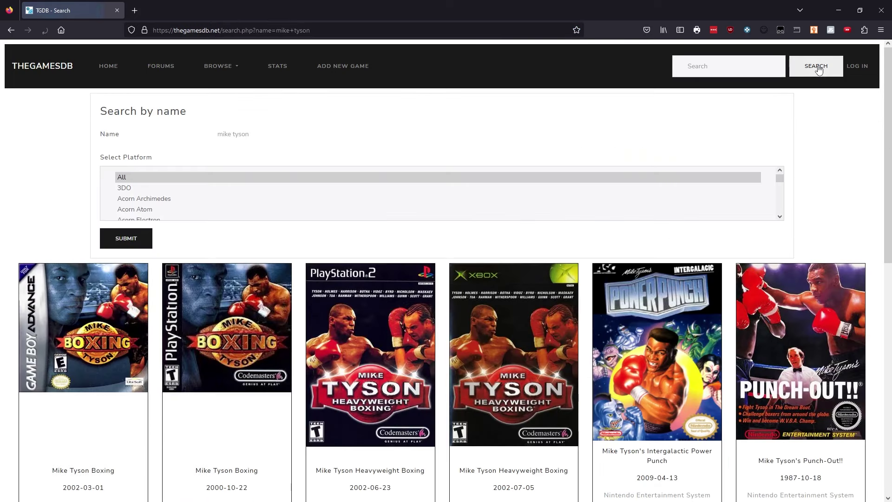
pyautogui.scroll(-2, 804, 175)
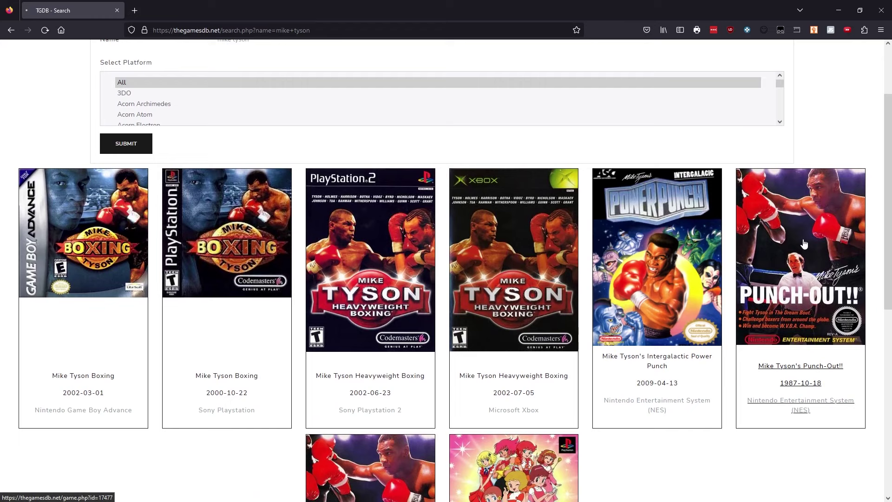
pyautogui.click(805, 242)
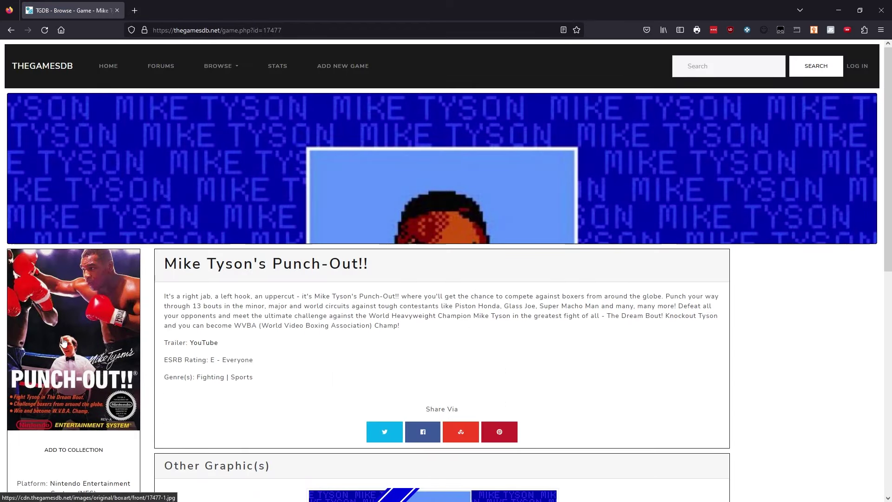
# Save the game's front box art to the desktop and convert 17477-1.jpg to PNG with the JPG to PNG site
pyautogui.click(74, 323)
pyautogui.rightClick(450, 212)
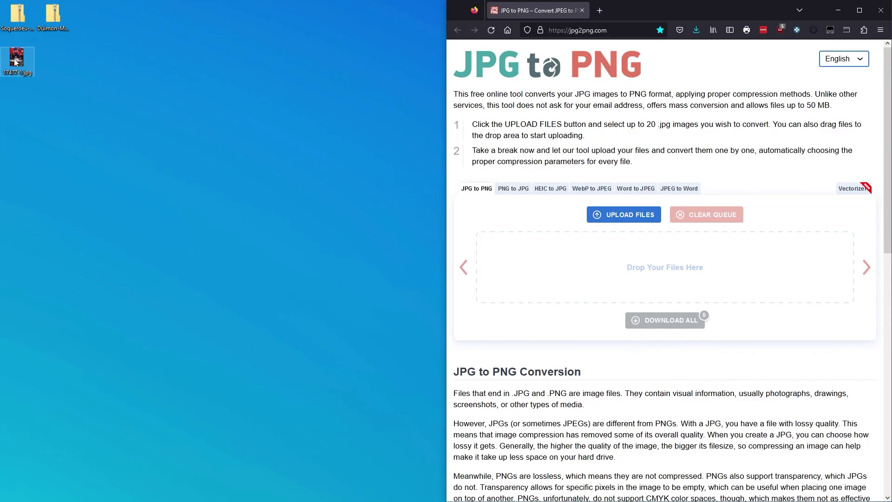
pyautogui.moveTo(15, 62); pyautogui.dragTo(562, 269)
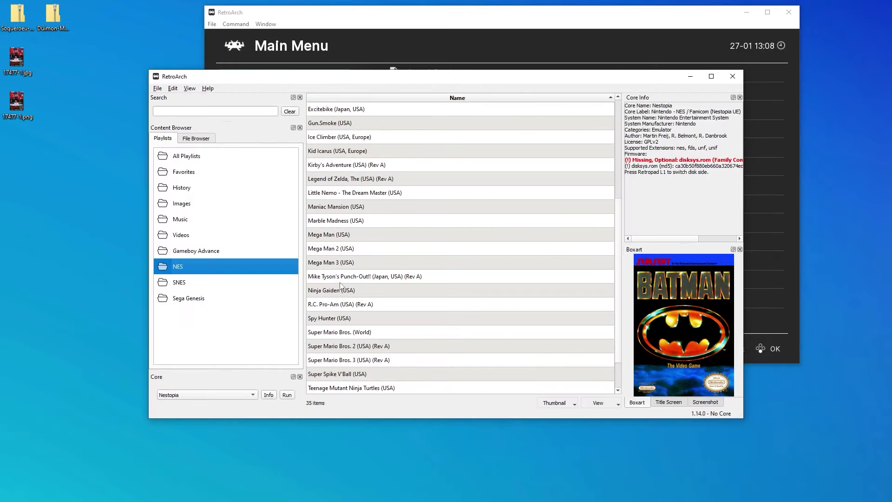
# In RetroArch, assign 17477-1.png as the box art of Mike Tyson's Punch-Out!! in the NES playlist
pyautogui.click(334, 278)
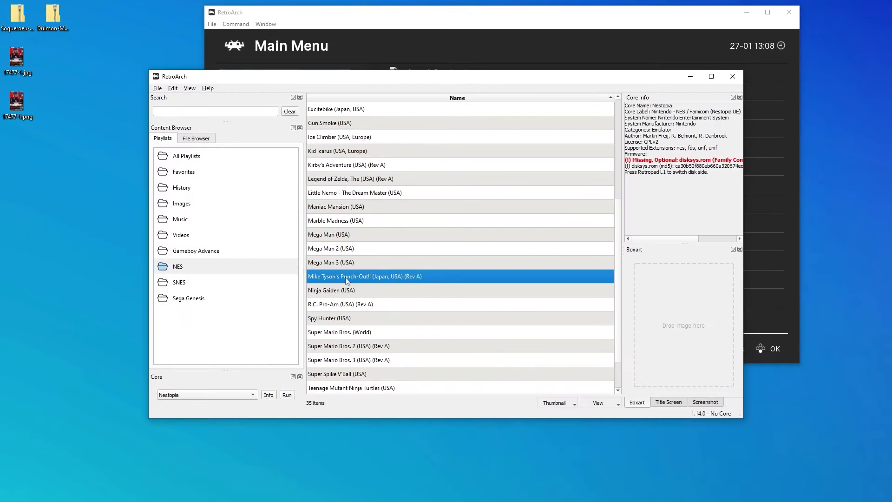
pyautogui.moveTo(13, 105); pyautogui.dragTo(682, 320)
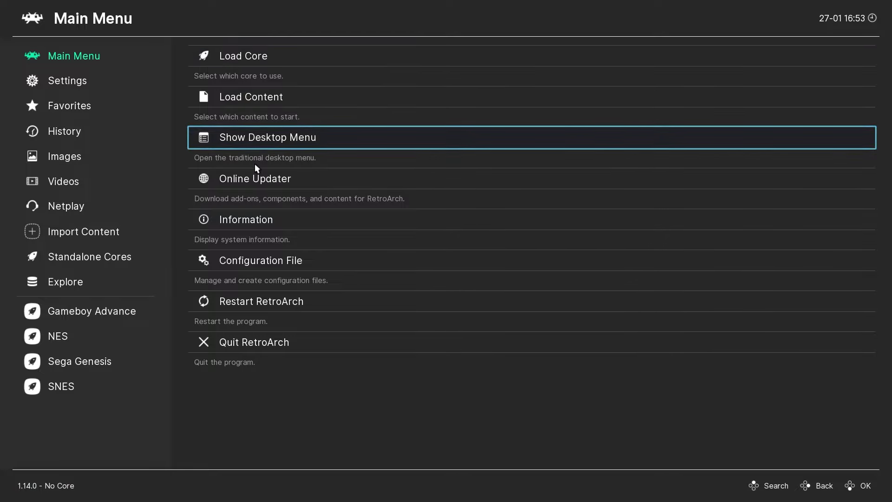
# Update the overlays through RetroArch's Online Updater
pyautogui.click(255, 183)
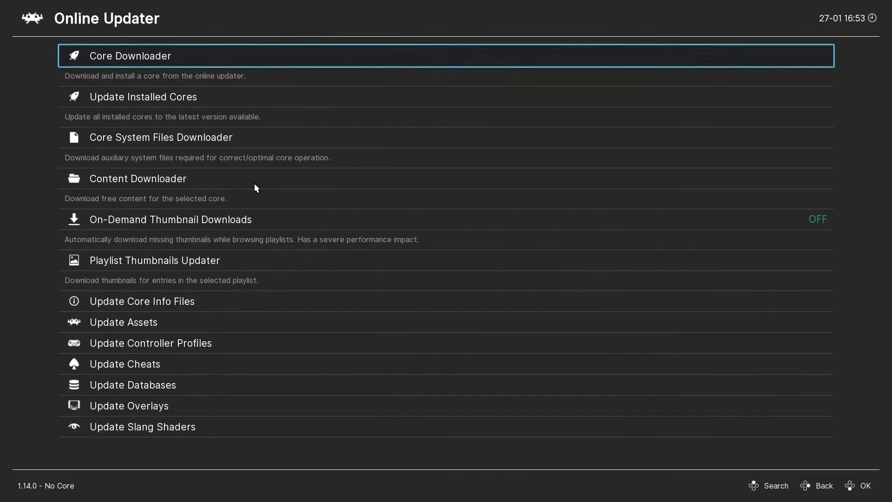
pyautogui.click(153, 407)
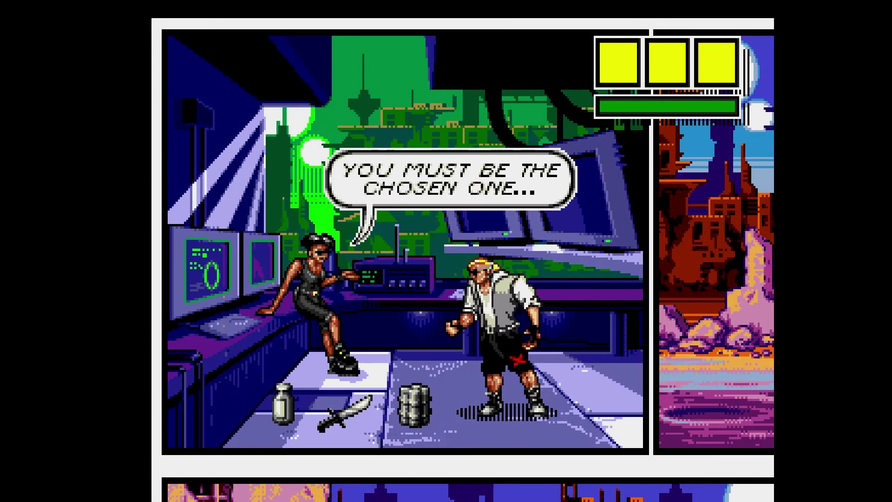
# In Comix Zone's on-screen overlay settings, turn on Display Overlay and turn off Hide Overlay in Menu
pyautogui.press('F1')
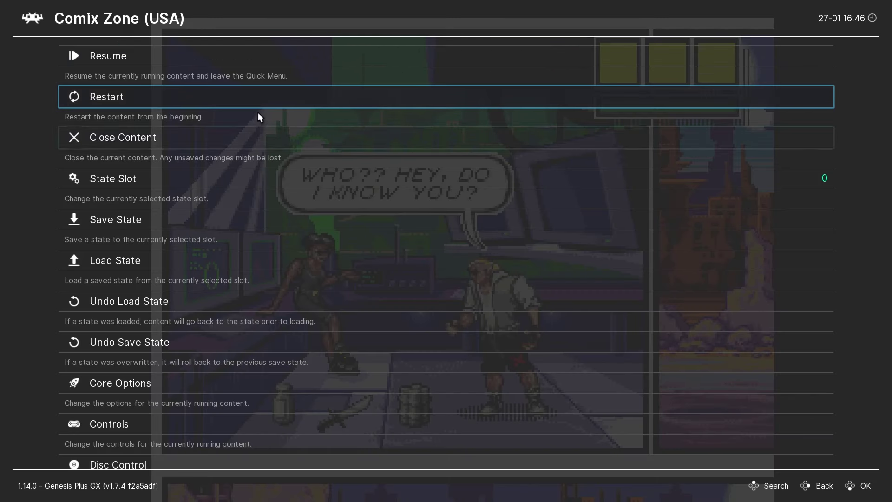
pyautogui.scroll(-2, 282, 176)
pyautogui.scroll(-7, 283, 180)
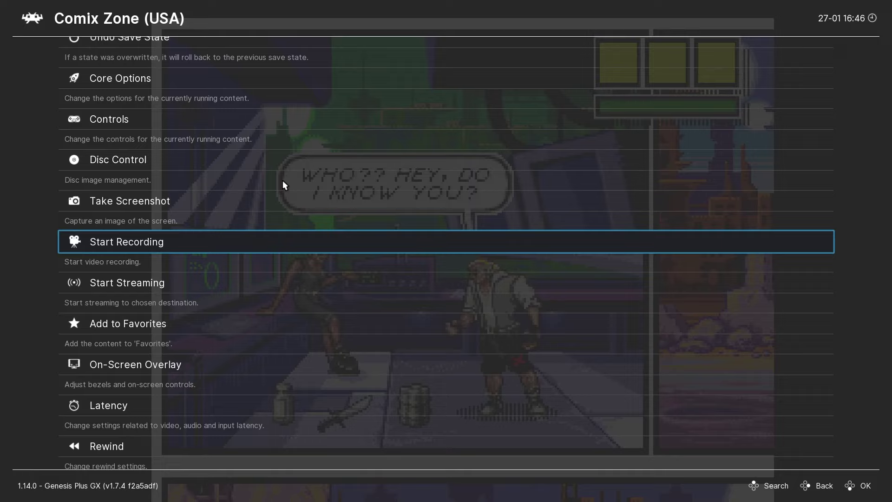
pyautogui.scroll(-2, 281, 180)
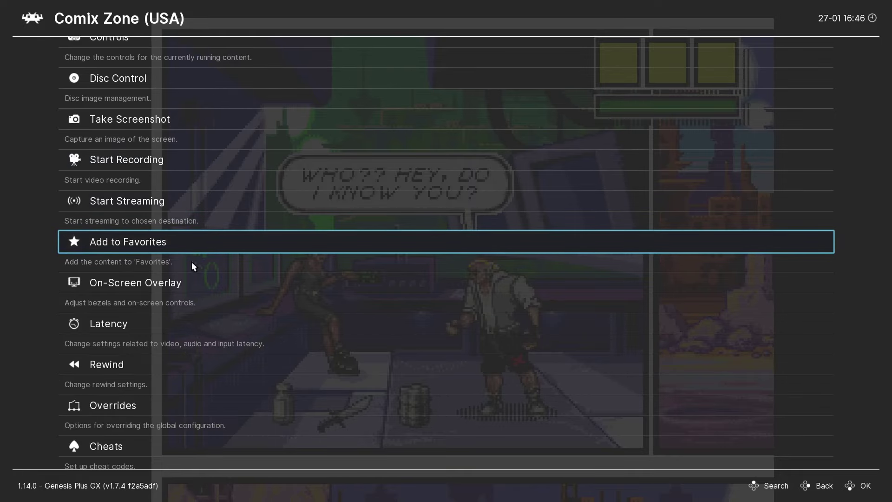
pyautogui.click(193, 287)
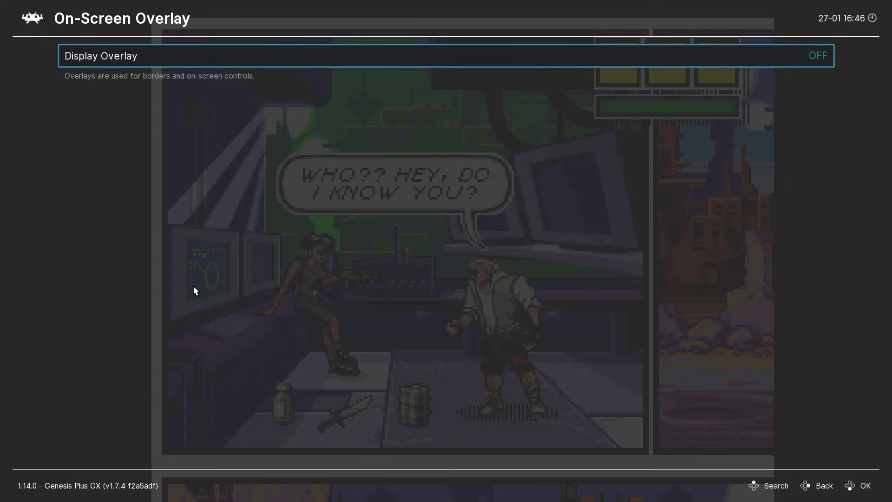
pyautogui.click(815, 64)
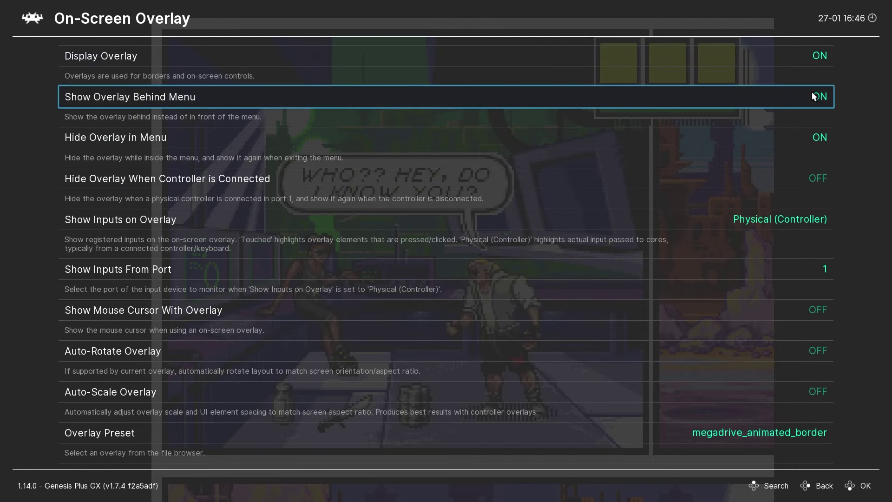
pyautogui.click(812, 136)
# Try a lower overlay opacity and return it to 1.00
pyautogui.press('Down')
pyautogui.press('Down')
pyautogui.press('Down')
pyautogui.press('Down')
pyautogui.press('Down')
pyautogui.press('Down')
pyautogui.press('Down')
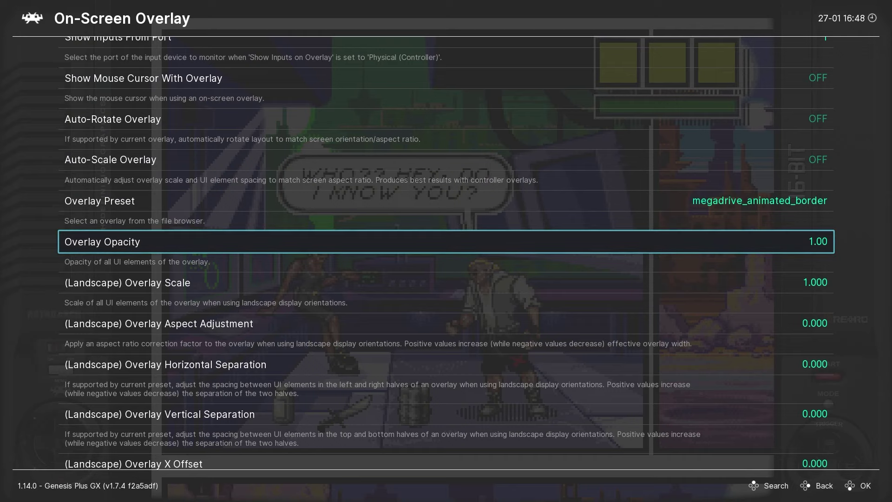
pyautogui.press('Left')
pyautogui.press('Left')
pyautogui.press('Left')
pyautogui.press('Left')
pyautogui.press('Left')
pyautogui.press('Right')
pyautogui.press('Right')
pyautogui.press('Right')
pyautogui.press('Right')
pyautogui.press('Right')
# Load tv-integer.cfg from the borders folder as the overlay preset and show it over the game
pyautogui.press('Up')
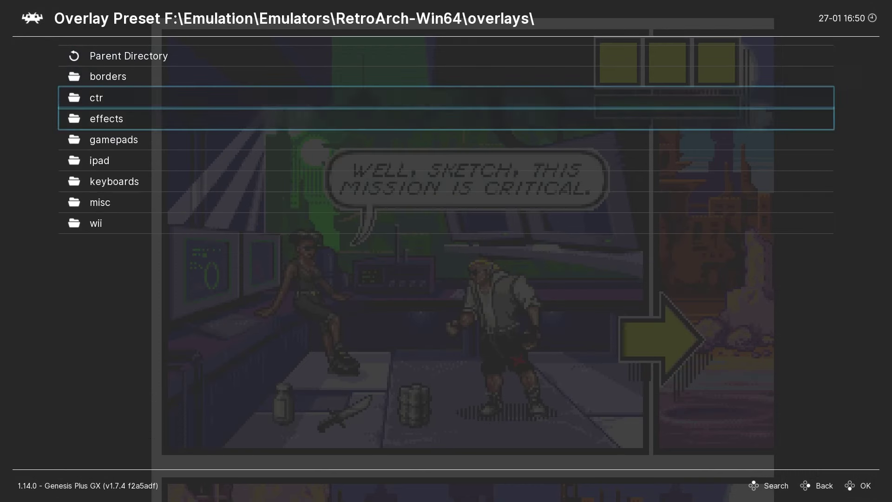
pyautogui.press('Up')
pyautogui.press('Return')
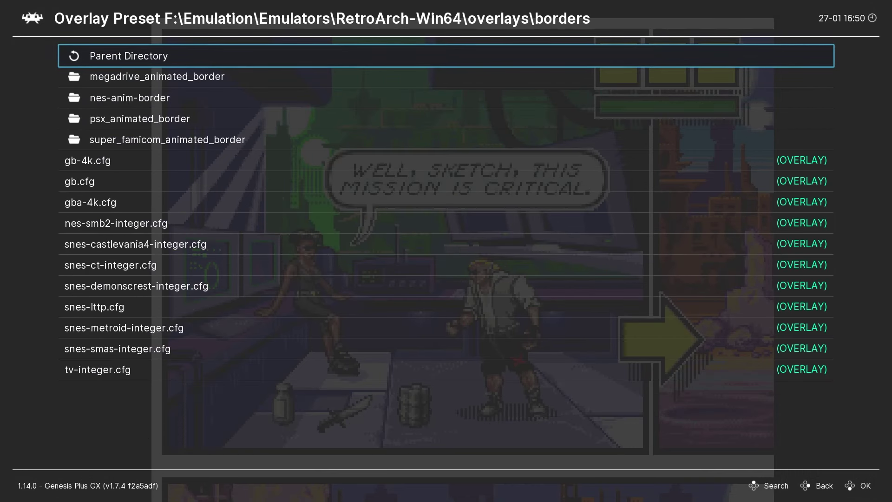
pyautogui.press('Up')
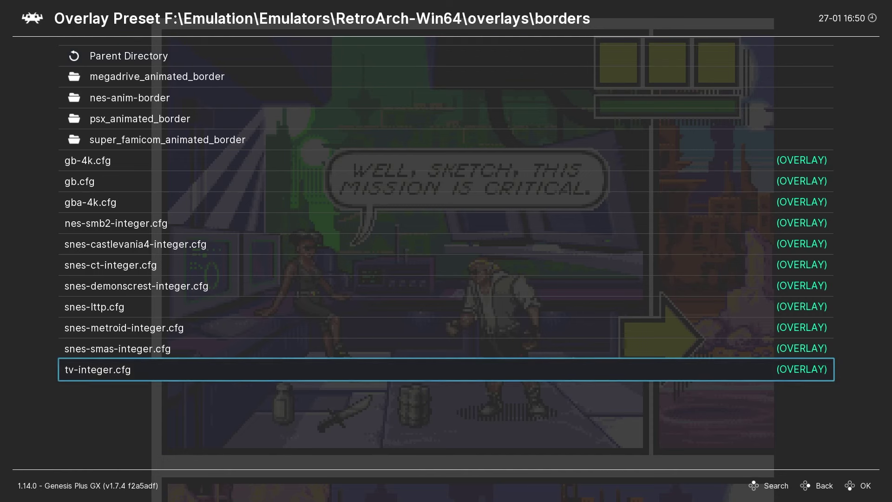
pyautogui.press('Return')
pyautogui.press('F1')
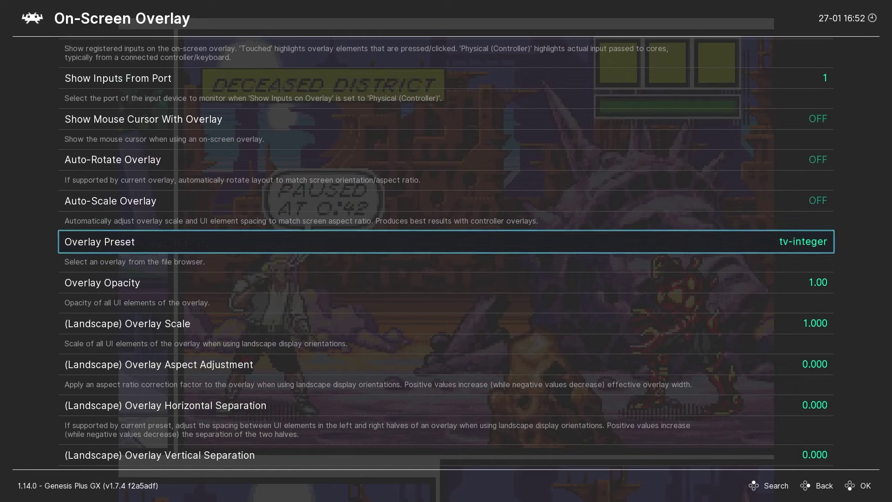
# Set the overlay preset to megadrive_animated_border.cfg from the megadrive_animated_border folder and resume the game
pyautogui.press('Return')
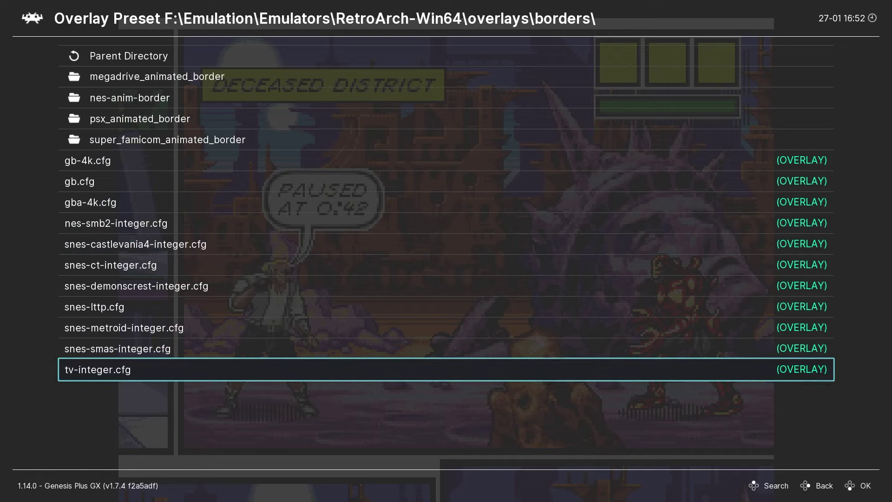
pyautogui.press('Up')
pyautogui.press('Up')
pyautogui.press('Up')
pyautogui.press('Up')
pyautogui.press('Up')
pyautogui.press('Up')
pyautogui.press('Up')
pyautogui.press('Up')
pyautogui.press('Up')
pyautogui.press('Up')
pyautogui.press('Up')
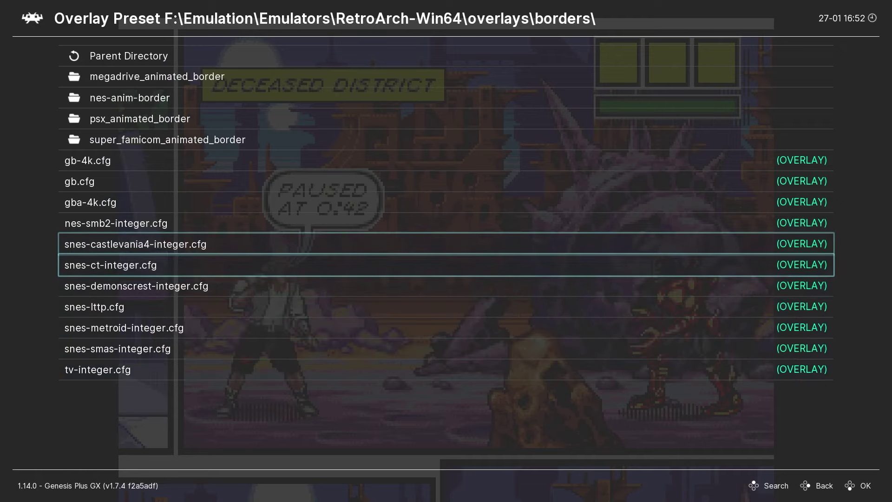
pyautogui.press('Up')
pyautogui.press('Up')
pyautogui.press('Up')
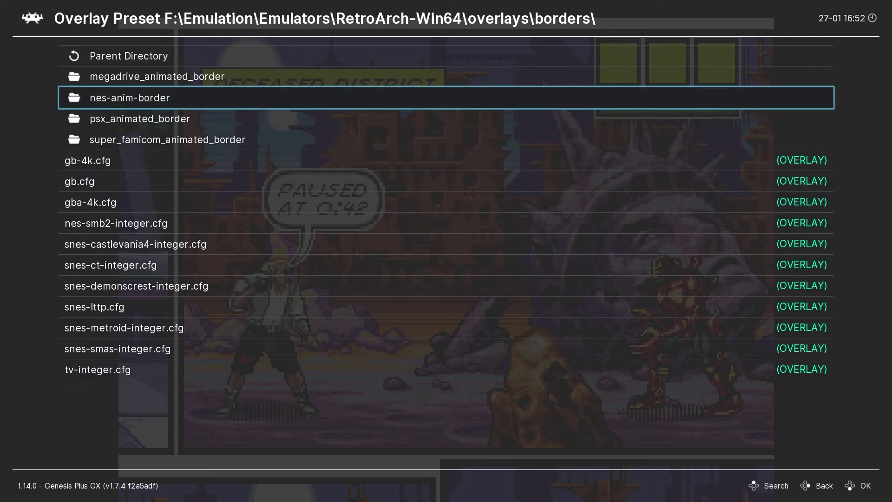
pyautogui.press('Return')
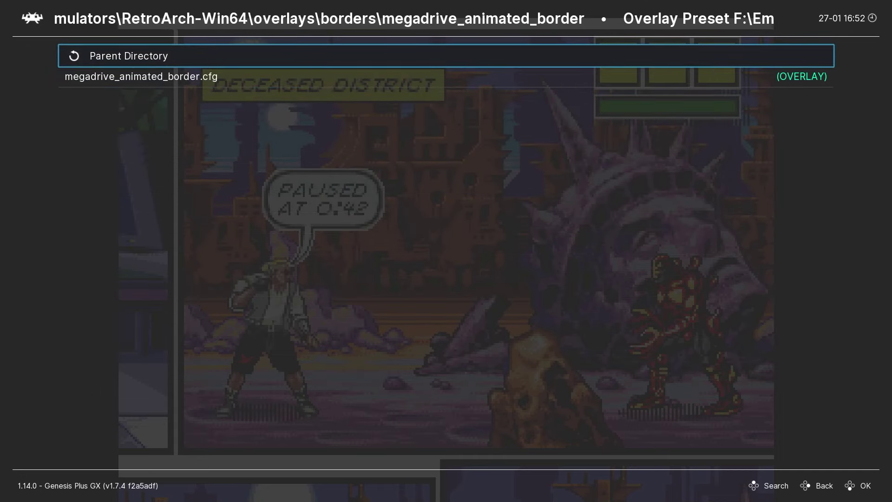
pyautogui.press('Down')
pyautogui.press('Return')
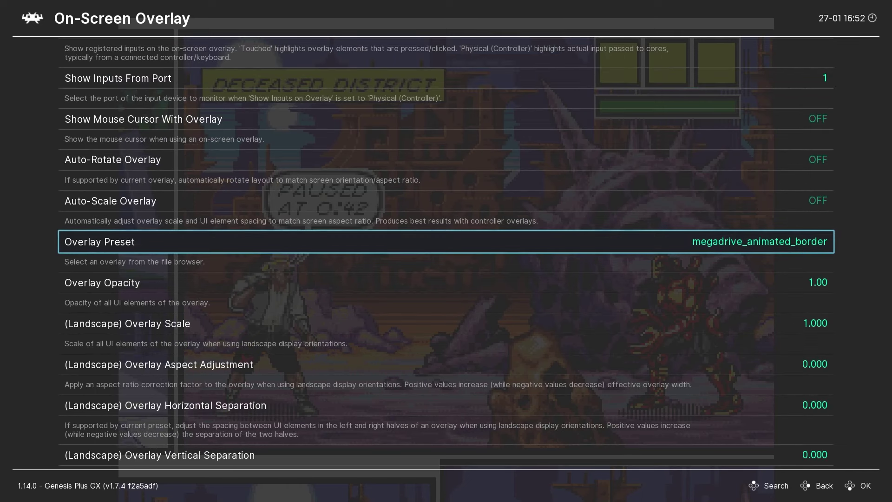
pyautogui.press('F1')
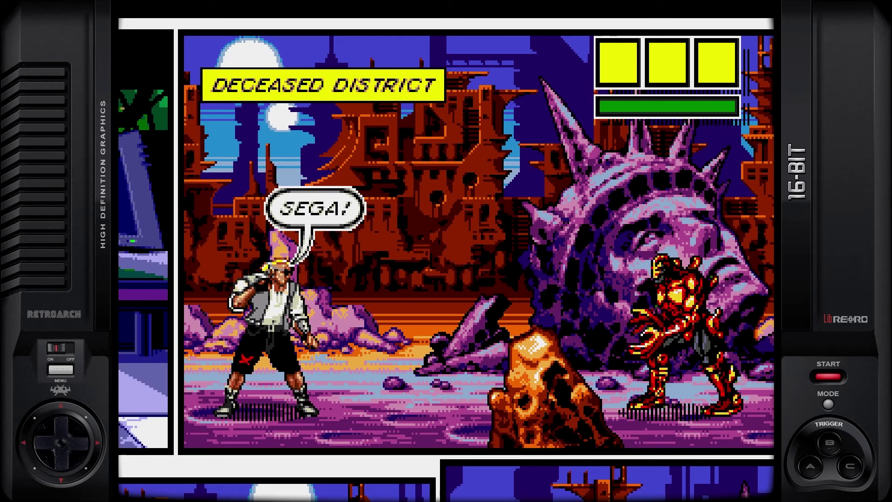
# Play Comix Zone briefly to examine how the animated Mega Drive border responds to game inputs
pyautogui.press('Return')
pyautogui.press('Right')
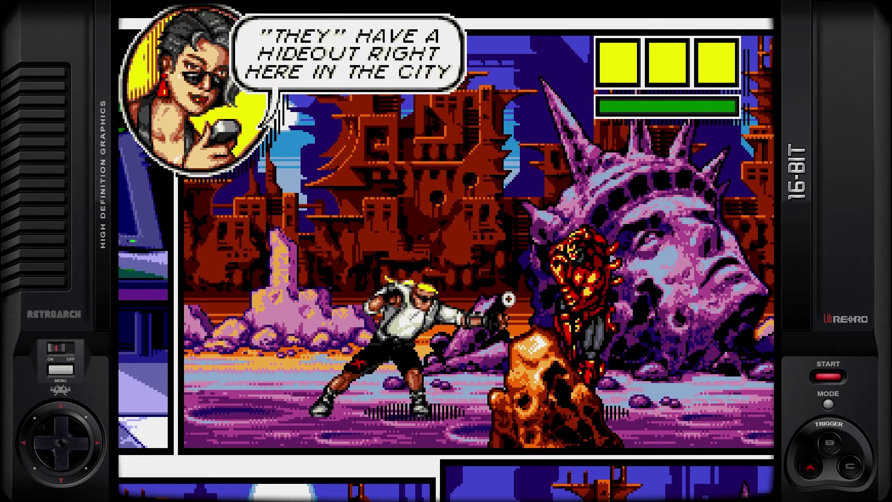
pyautogui.press('z')
pyautogui.press('Right')
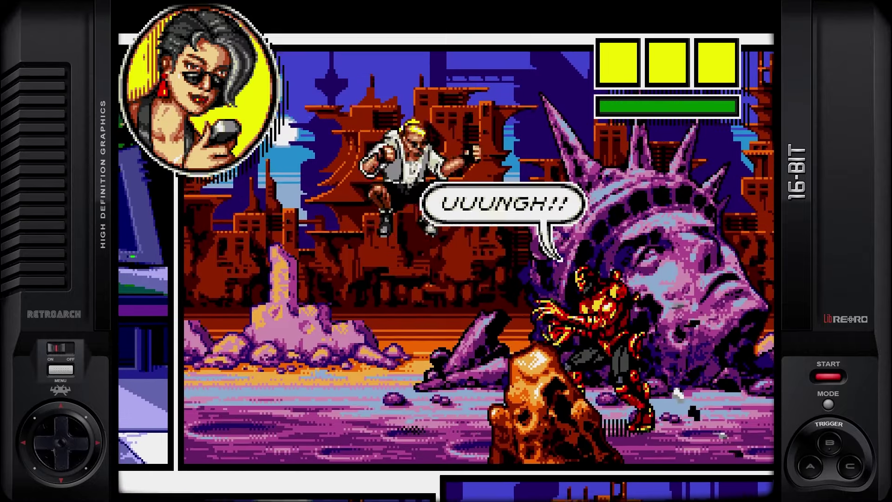
pyautogui.press('z')
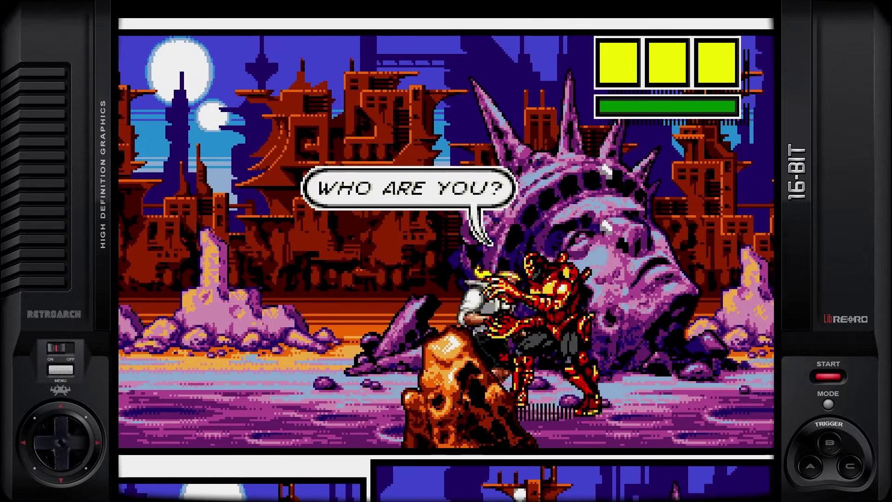
pyautogui.press('z')
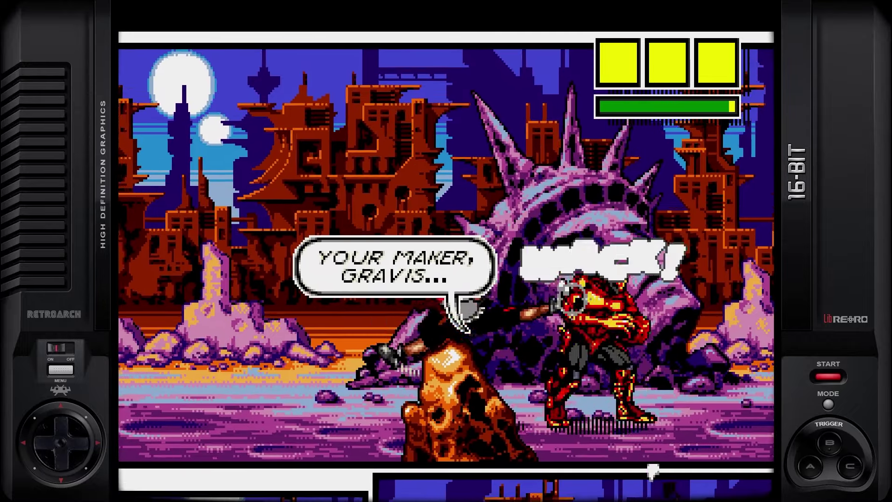
pyautogui.press('z')
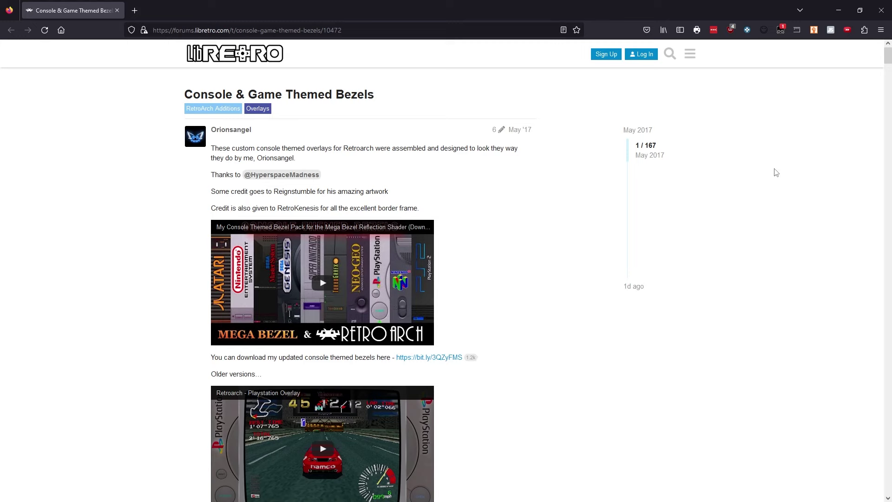
# Look through the Console & Game Themed Bezels thread on the Libretro forum for downloadable console overlays
pyautogui.scroll(-10, 607, 154)
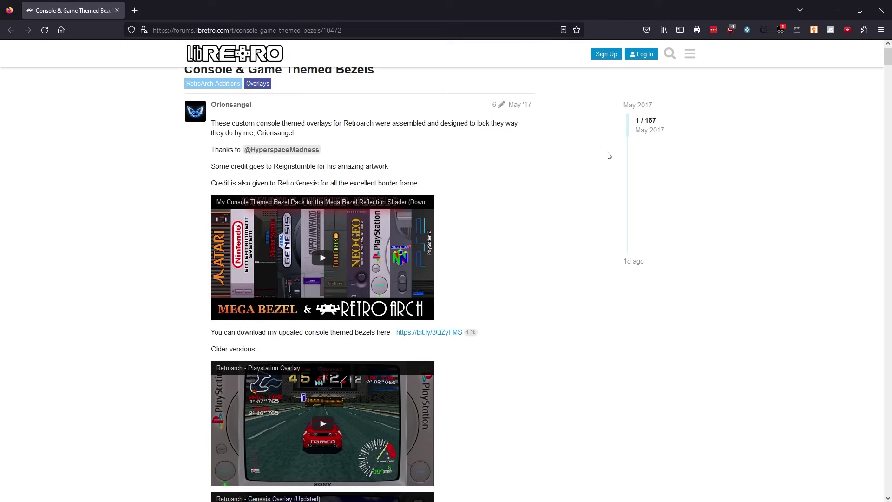
pyautogui.scroll(-14, 595, 162)
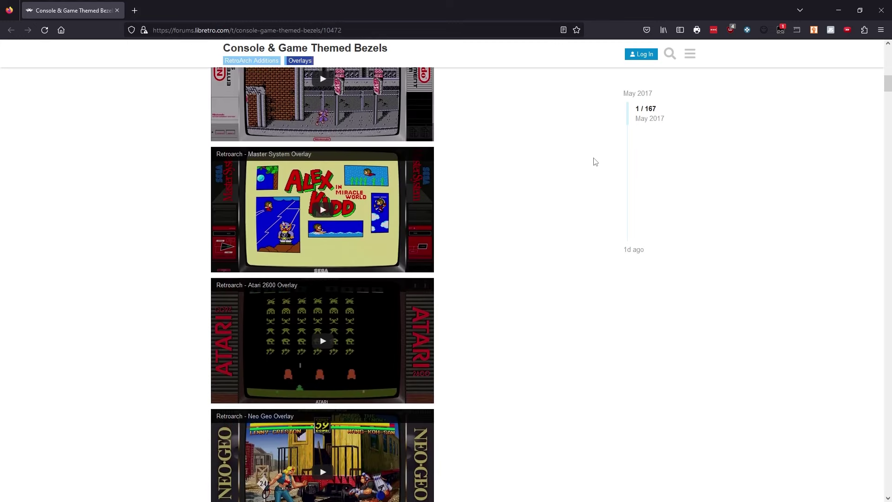
pyautogui.scroll(-5, 595, 161)
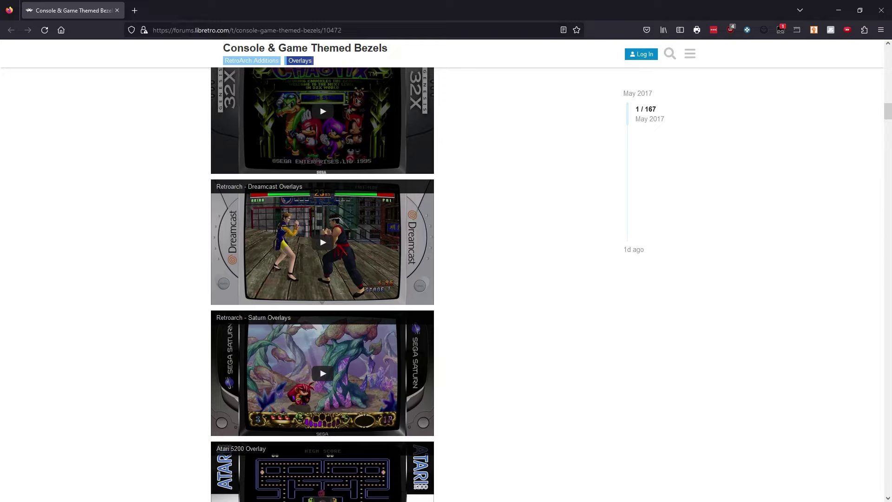
pyautogui.moveTo(888, 112); pyautogui.dragTo(888, 51)
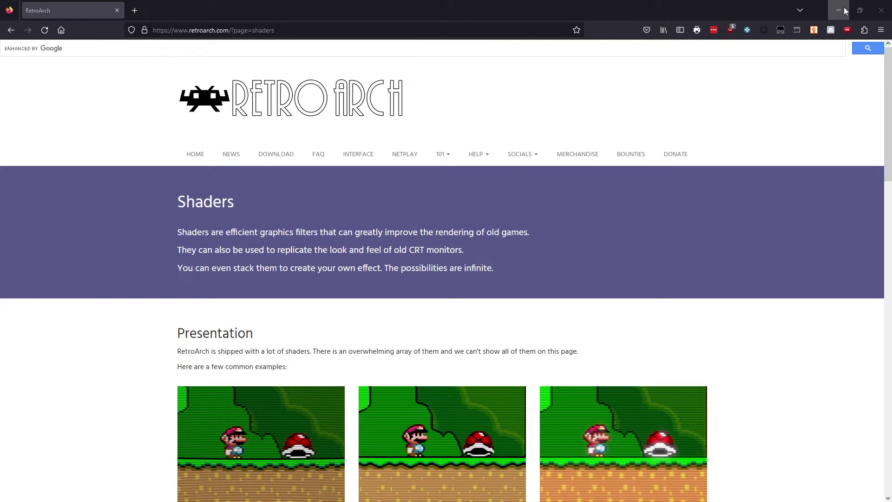
# Minimize the browser with the RetroArch shaders page and open RetroArch's driver settings at the Video driver
pyautogui.click(844, 10)
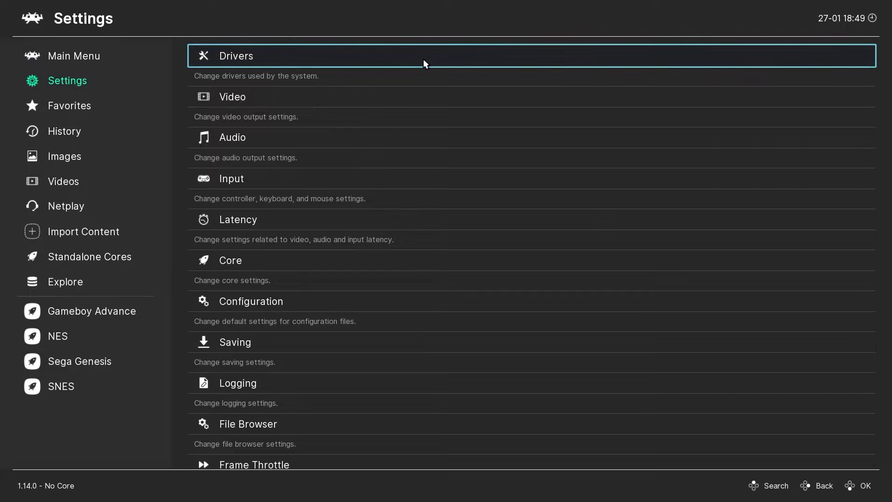
pyautogui.click(424, 61)
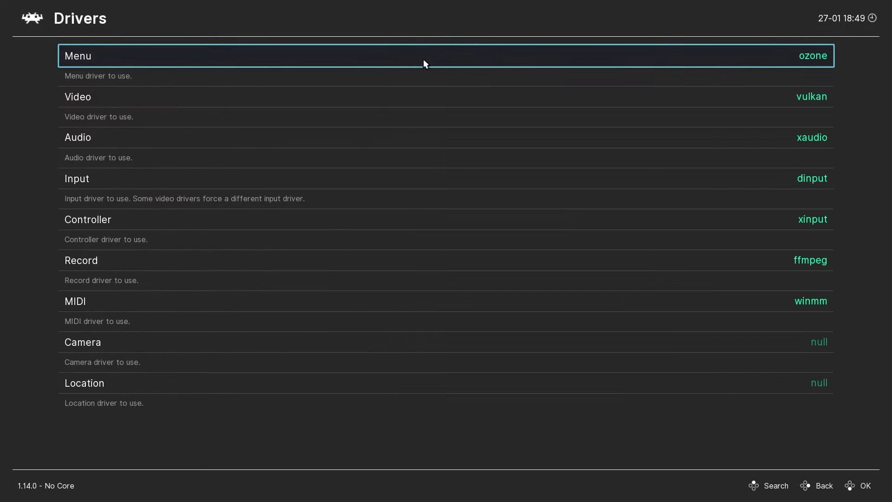
pyautogui.press('Down')
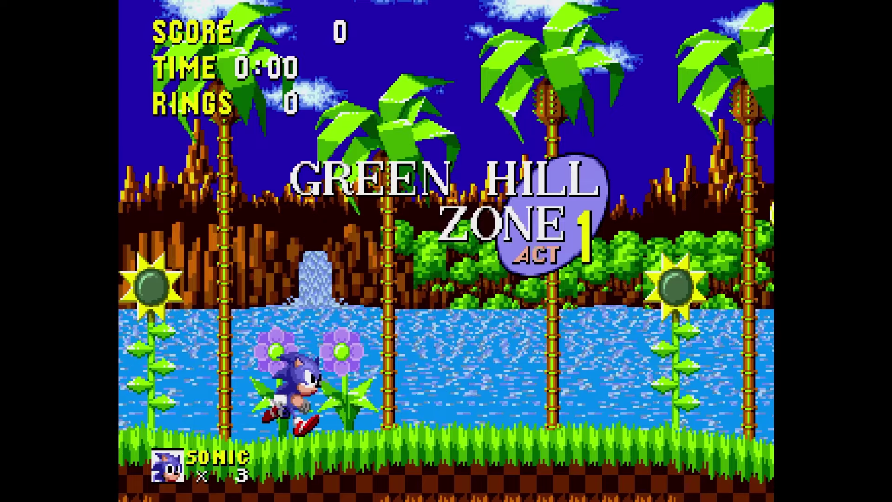
# Play the start of Green Hill Zone in Sonic the Hedgehog to examine the unfiltered picture
pyautogui.press('Right')
pyautogui.press('z')
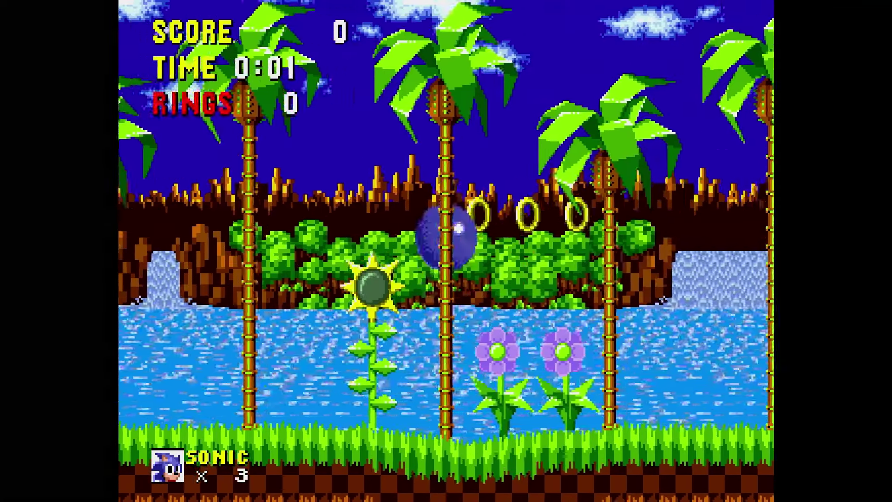
pyautogui.press('Right')
pyautogui.press('z')
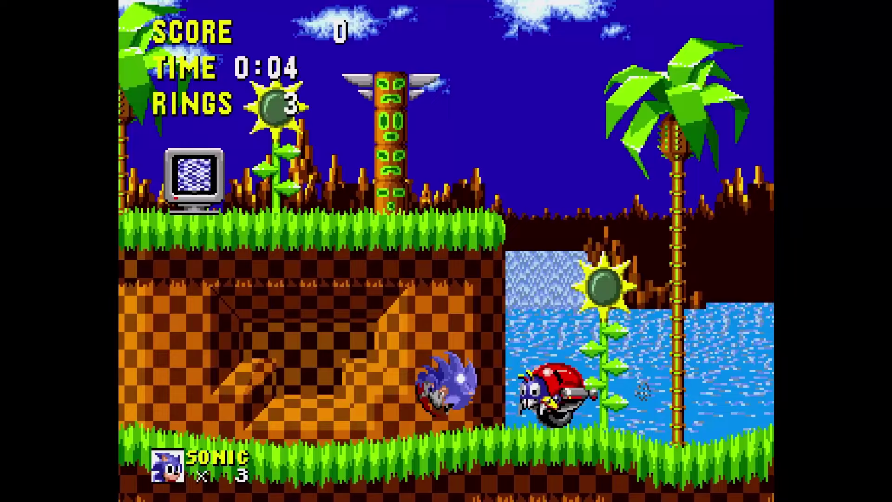
pyautogui.press('Right')
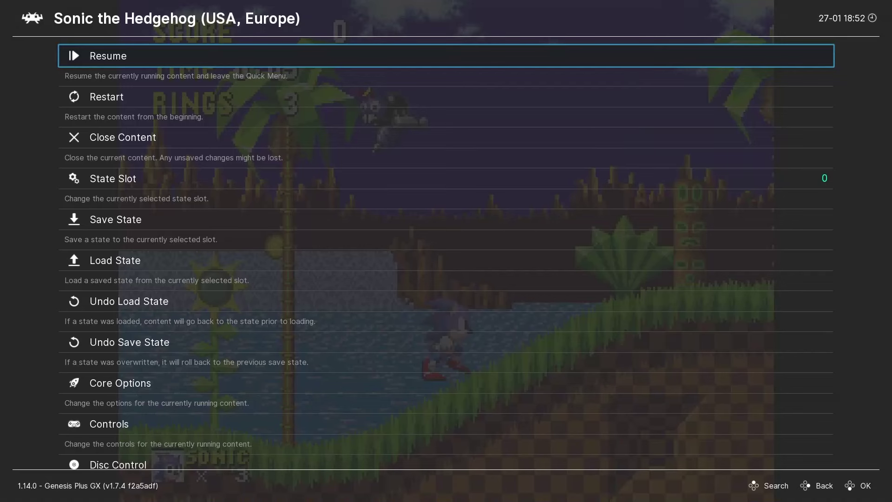
# Bring up the quick menu for Sonic the Hedgehog and open its Shaders settings
pyautogui.press('F1')
pyautogui.press('Down')
pyautogui.press('Down')
pyautogui.press('Down')
pyautogui.press('Down')
pyautogui.press('Down')
pyautogui.press('Down')
pyautogui.press('Down')
pyautogui.press('Down')
pyautogui.press('Down')
pyautogui.press('Down')
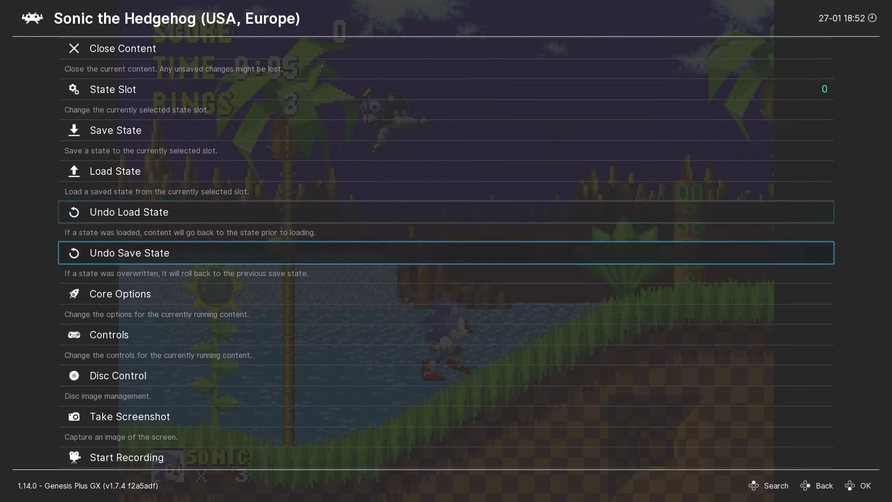
pyautogui.press('Down')
pyautogui.press('Down')
pyautogui.press('Down')
pyautogui.press('Down')
pyautogui.press('Down')
pyautogui.press('Down')
pyautogui.press('Down')
pyautogui.press('Down')
pyautogui.press('Down')
pyautogui.press('Down')
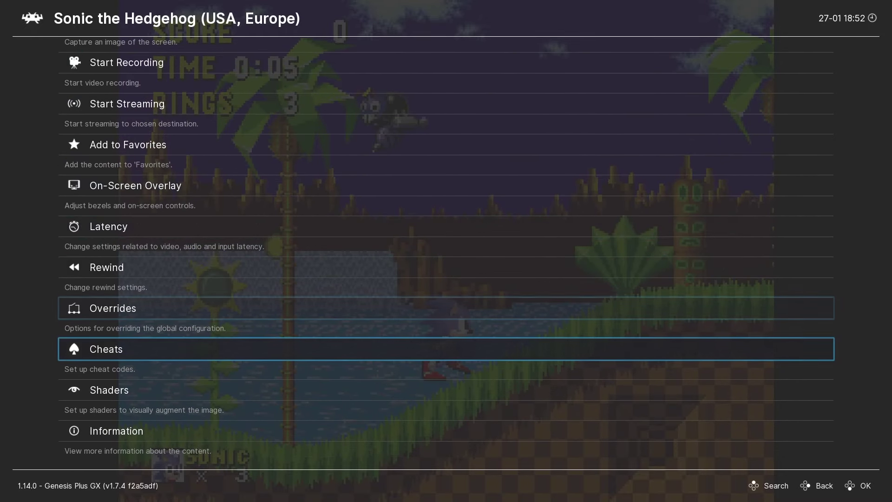
pyautogui.press('Return')
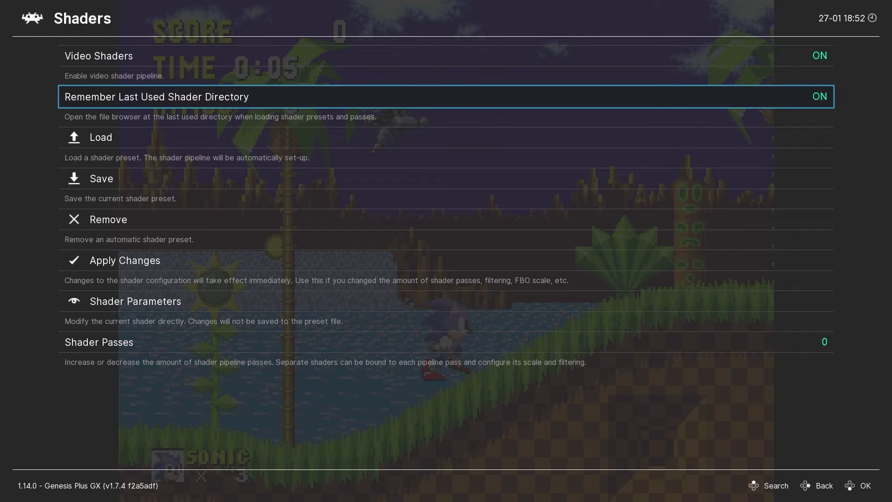
# Start loading a shader preset and open the shaders_slang folder
pyautogui.press('Down')
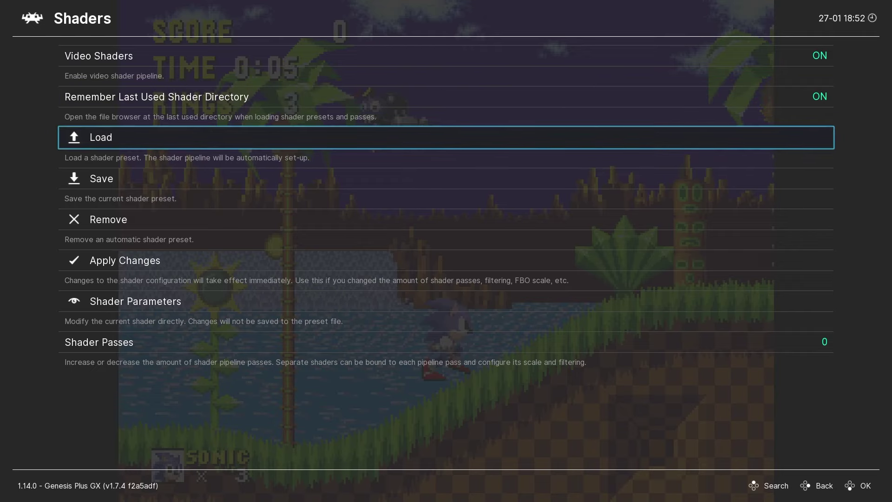
pyautogui.press('Return')
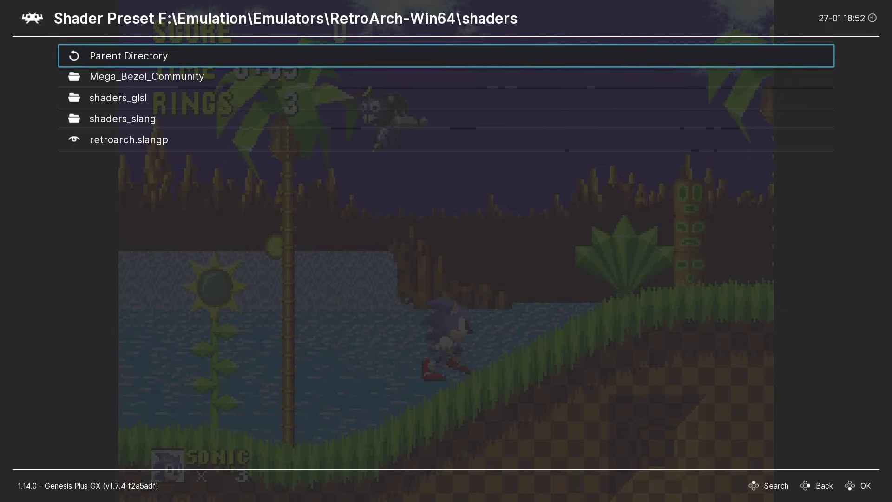
pyautogui.click(147, 76)
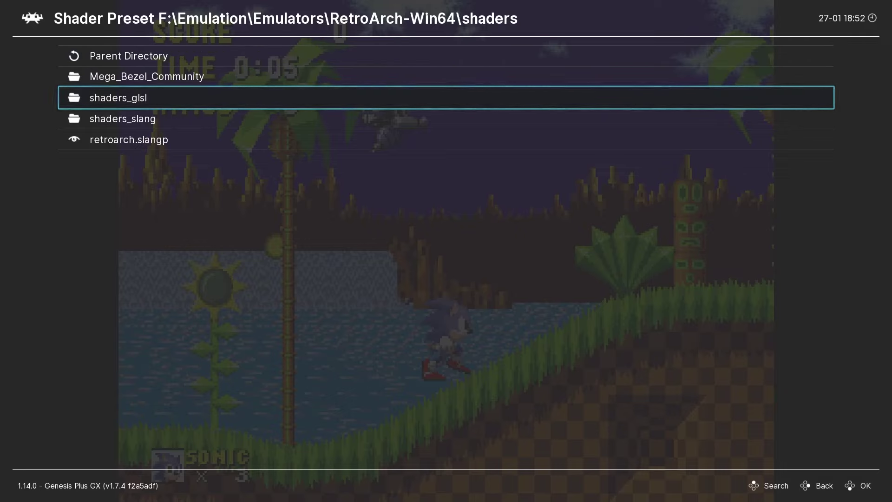
pyautogui.click(122, 118)
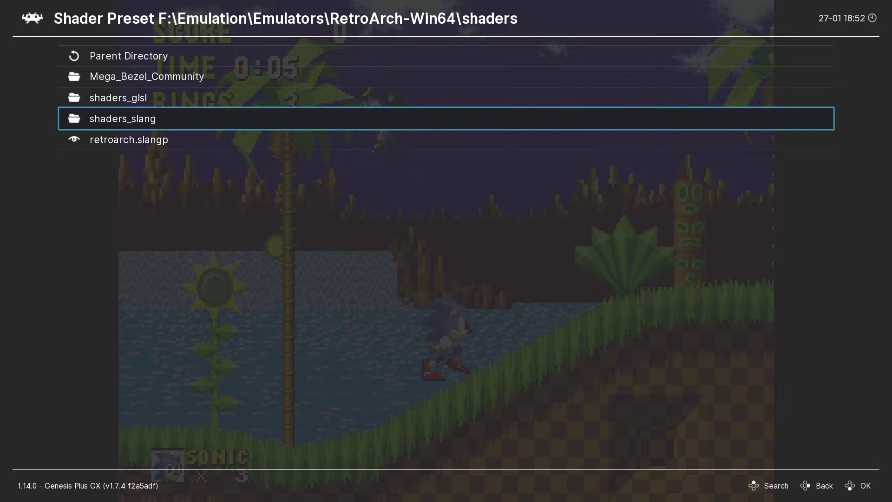
pyautogui.press('Return')
# Find the presets folder within shaders_slang and open it
pyautogui.press('Down')
pyautogui.press('Down')
pyautogui.press('Down')
pyautogui.press('Down')
pyautogui.press('Down')
pyautogui.press('Down')
pyautogui.press('Down')
pyautogui.press('Down')
pyautogui.press('Down')
pyautogui.press('Down')
pyautogui.press('Down')
pyautogui.press('Down')
pyautogui.press('Down')
pyautogui.press('Down')
pyautogui.press('Down')
pyautogui.press('Down')
pyautogui.press('Down')
pyautogui.press('Down')
pyautogui.press('Down')
pyautogui.press('Down')
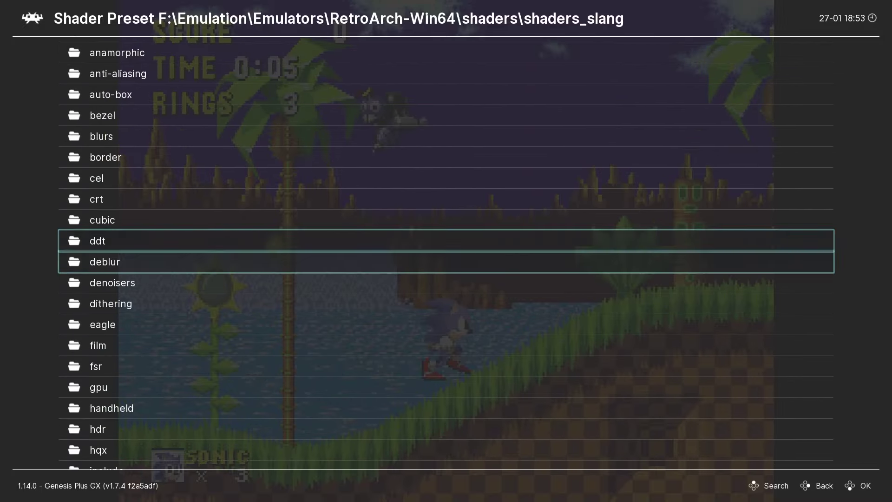
pyautogui.press('Down')
pyautogui.press('Down')
pyautogui.press('Down')
pyautogui.press('Down')
pyautogui.press('Down')
pyautogui.press('Down')
pyautogui.press('Down')
pyautogui.press('Down')
pyautogui.press('Down')
pyautogui.press('Down')
pyautogui.press('Down')
pyautogui.press('Down')
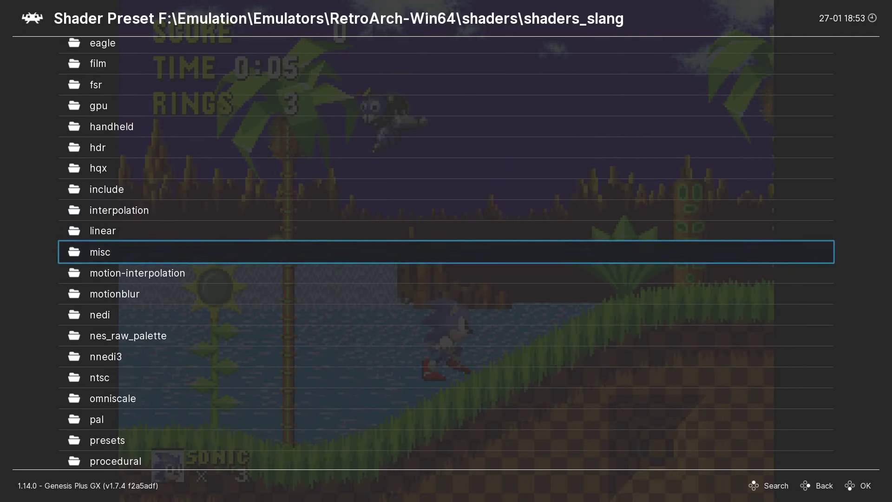
pyautogui.press('Down')
pyautogui.press('Return')
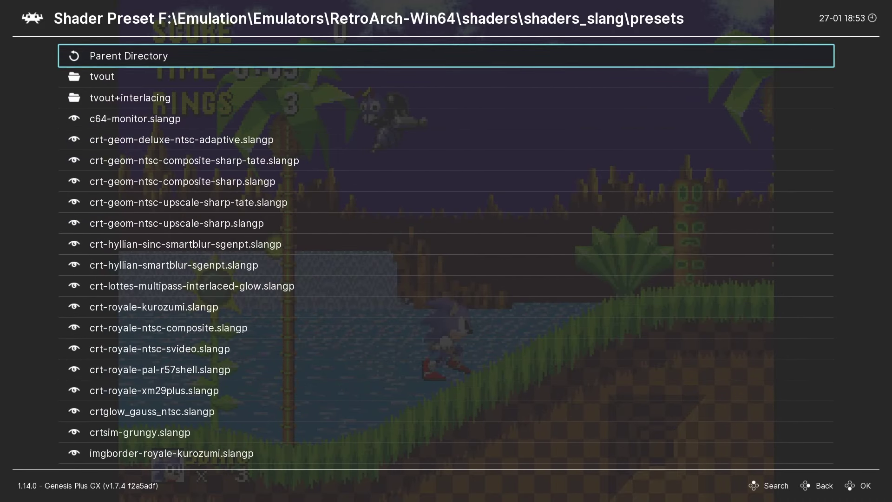
# Load the scalefx-aa.slangp shader preset from the presets folder and return to the game
pyautogui.press('Down')
pyautogui.press('Down')
pyautogui.press('Down')
pyautogui.press('Down')
pyautogui.press('Down')
pyautogui.press('Down')
pyautogui.press('Down')
pyautogui.press('Down')
pyautogui.press('Down')
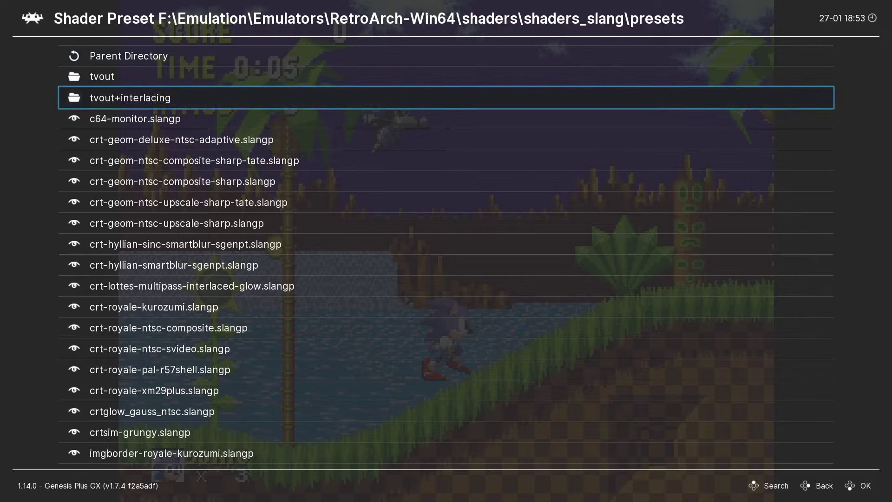
pyautogui.press('Down')
pyautogui.press('Down')
pyautogui.press('Down')
pyautogui.press('Down')
pyautogui.press('Down')
pyautogui.press('Down')
pyautogui.press('Down')
pyautogui.press('Down')
pyautogui.press('Down')
pyautogui.press('Down')
pyautogui.press('Down')
pyautogui.press('Down')
pyautogui.press('Down')
pyautogui.press('Down')
pyautogui.press('Down')
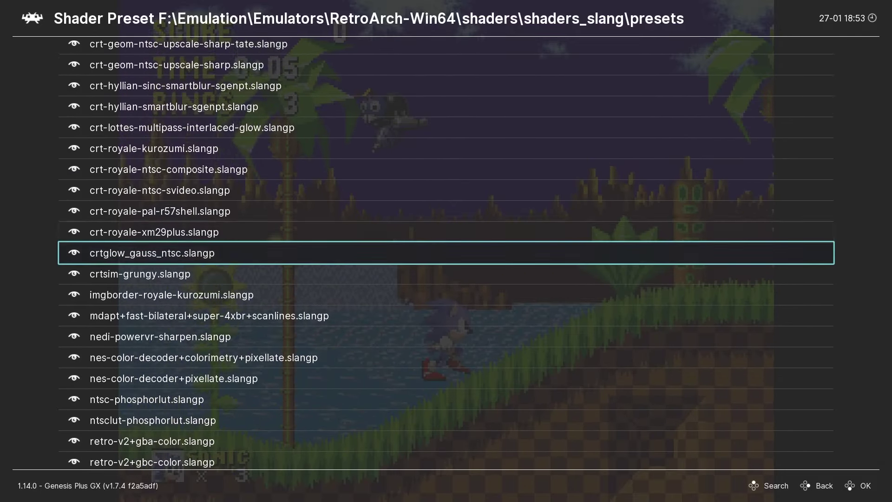
pyautogui.press('Down')
pyautogui.press('Down')
pyautogui.press('Down')
pyautogui.press('Down')
pyautogui.press('Down')
pyautogui.press('Down')
pyautogui.press('Down')
pyautogui.press('Down')
pyautogui.press('Down')
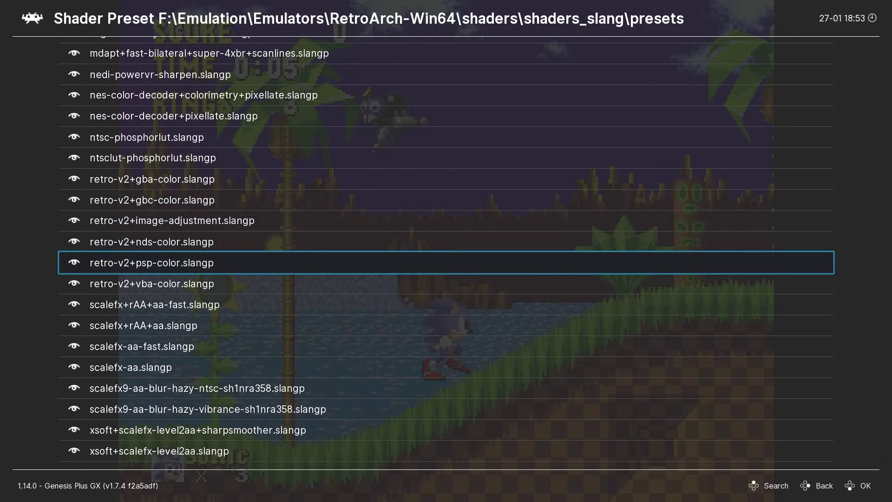
pyautogui.press('Down')
pyautogui.press('Down')
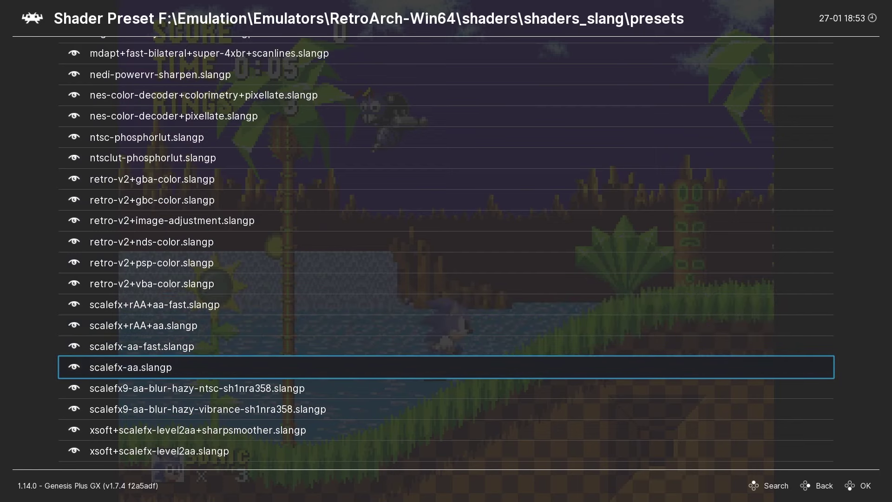
pyautogui.press('Return')
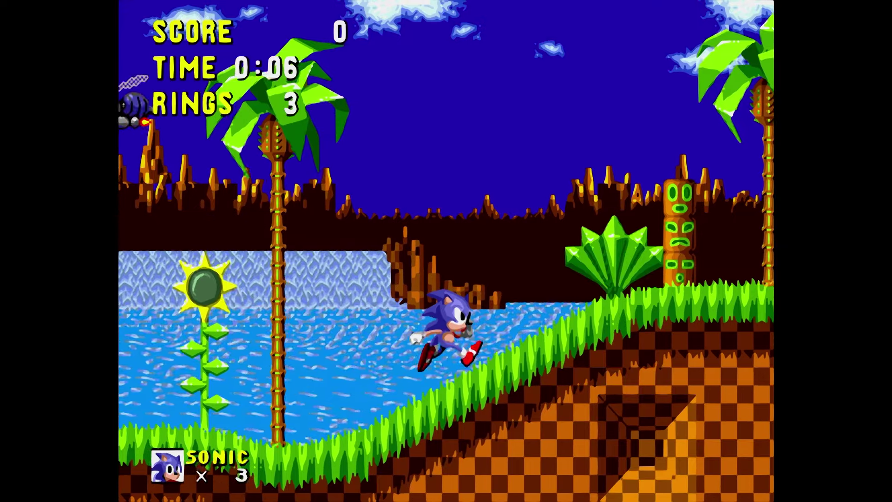
# Run on through Green Hill Zone, then toggle the shader off and on to compare the filtered and unfiltered picture
pyautogui.press('Right')
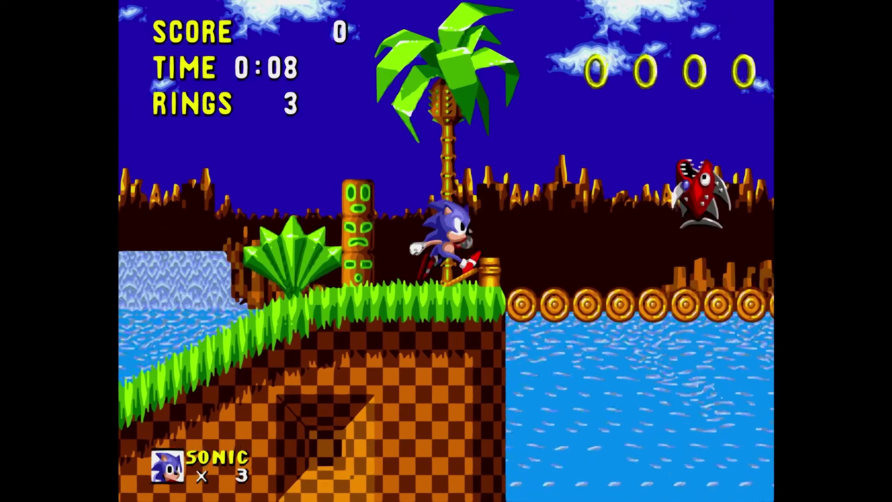
pyautogui.press('Right')
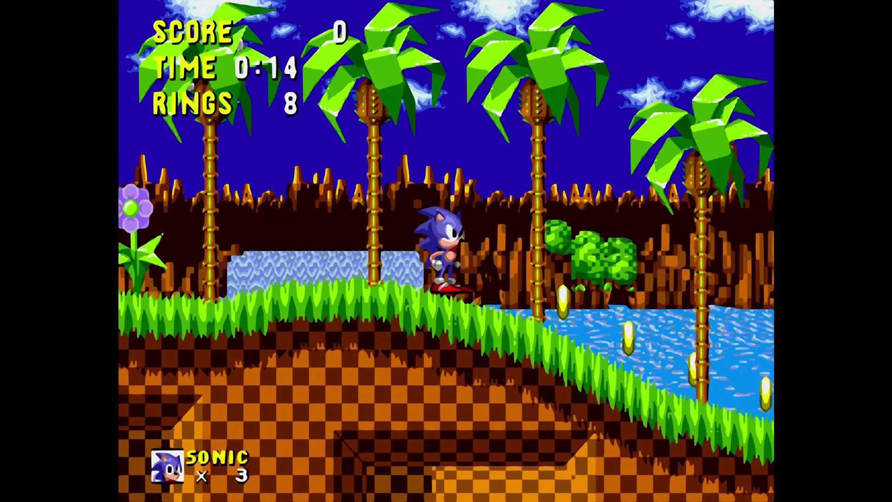
pyautogui.press('m')
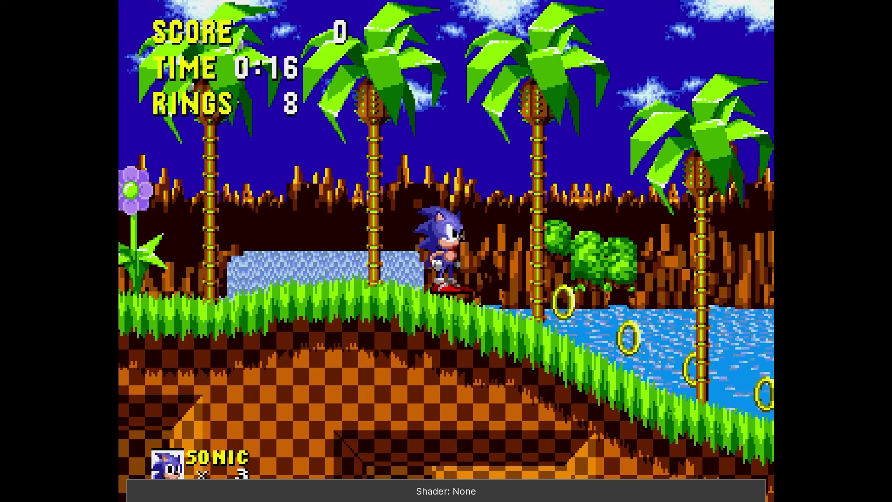
pyautogui.press('m')
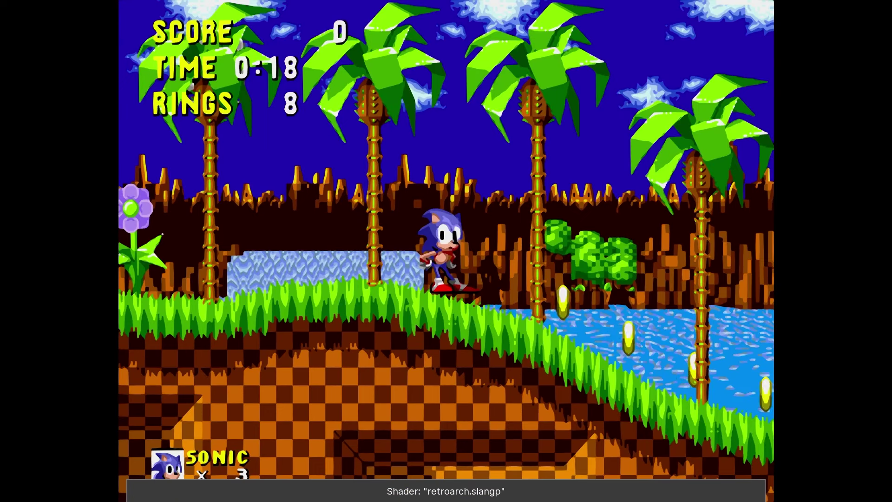
pyautogui.press('m')
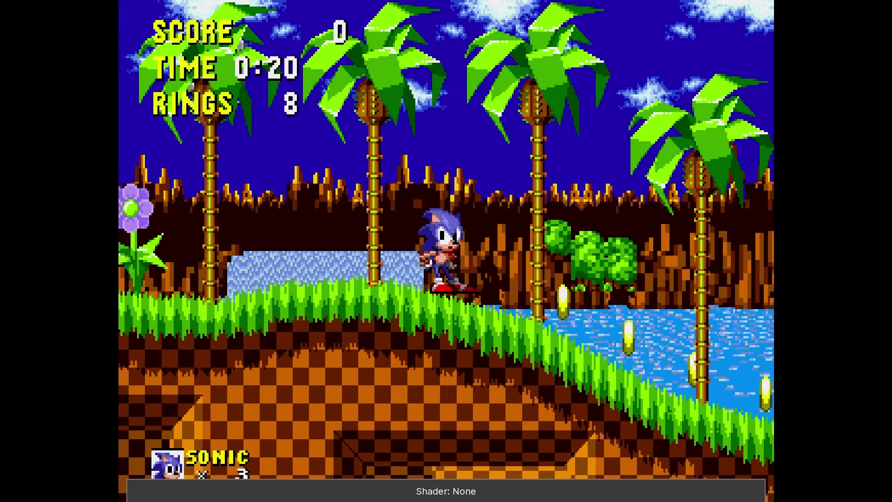
pyautogui.press('m')
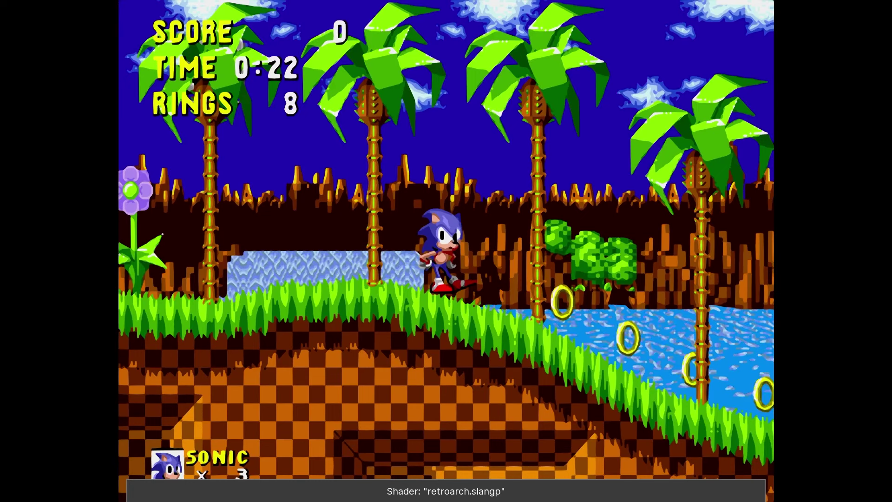
# Load the crt-aperture.slangp shader preset from the crt folder of shaders_slang
pyautogui.press('F1')
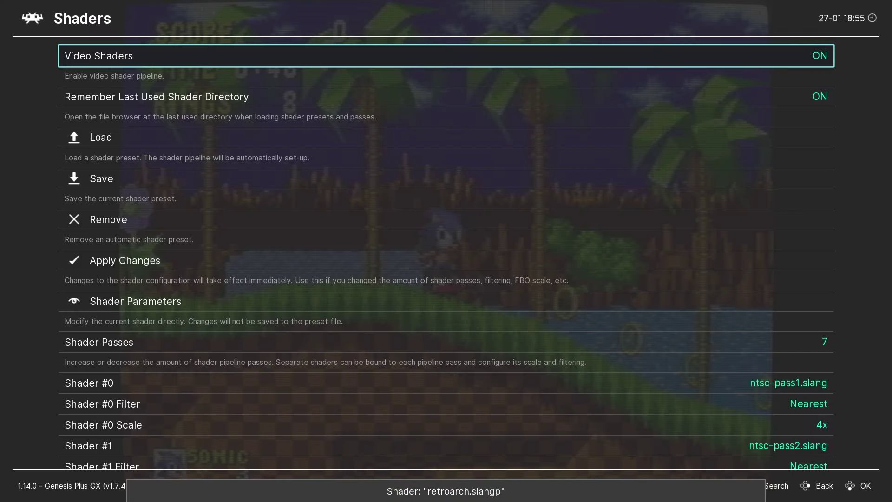
pyautogui.press('Down')
pyautogui.press('Down')
pyautogui.press('Up')
pyautogui.press('Up')
pyautogui.press('Up')
pyautogui.press('Up')
pyautogui.press('Up')
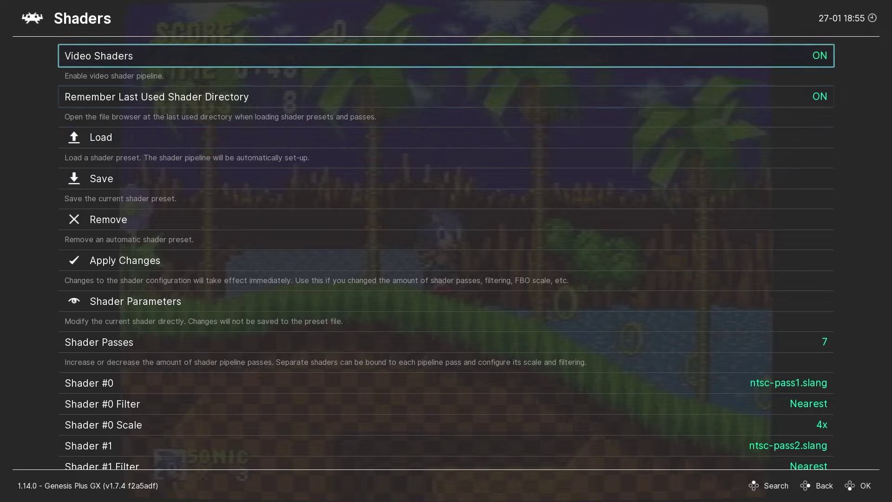
pyautogui.press('Down')
pyautogui.press('Down')
pyautogui.press('Return')
pyautogui.press('Up')
pyautogui.press('Up')
pyautogui.press('Up')
pyautogui.press('Up')
pyautogui.press('Up')
pyautogui.press('Up')
pyautogui.press('Up')
pyautogui.press('Up')
pyautogui.press('Up')
pyautogui.press('Up')
pyautogui.press('Up')
pyautogui.press('Up')
pyautogui.press('Up')
pyautogui.press('Up')
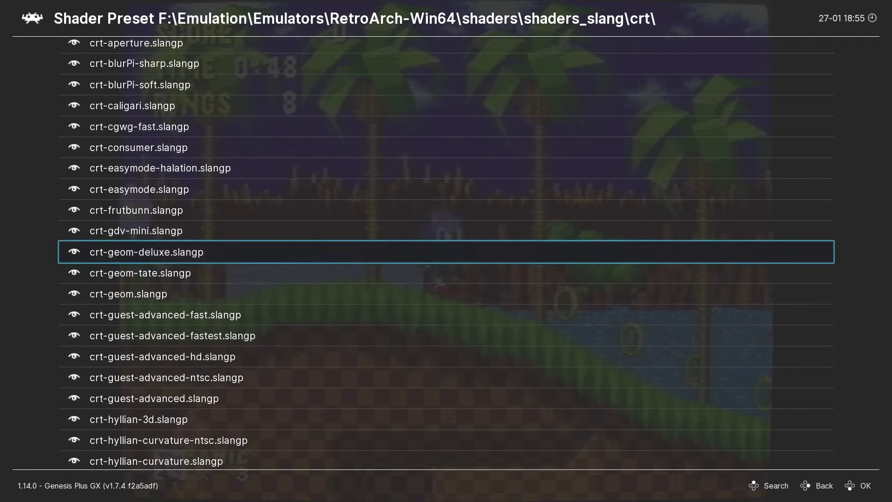
pyautogui.press('Up')
pyautogui.press('Up')
pyautogui.press('Up')
pyautogui.press('Up')
pyautogui.press('Up')
pyautogui.press('Return')
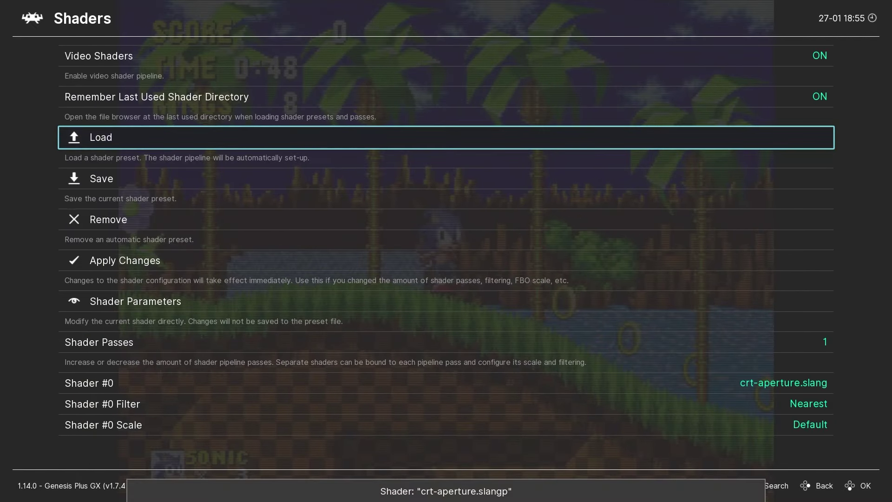
# Turn on Display Overlay for the megadrive_animated_border preset and return to the game
pyautogui.press('BackSpace')
pyautogui.press('Down')
pyautogui.press('Up')
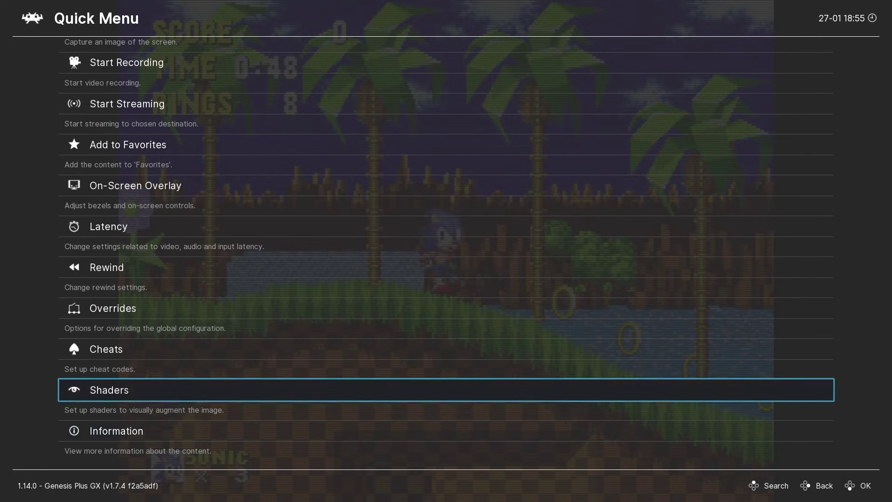
pyautogui.press('Up')
pyautogui.press('Up')
pyautogui.press('Up')
pyautogui.press('Up')
pyautogui.press('Up')
pyautogui.press('Return')
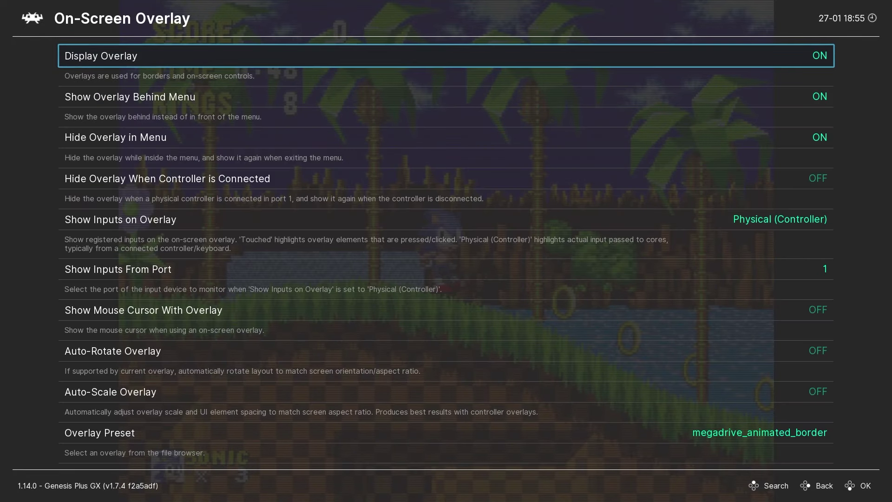
pyautogui.press('BackSpace')
pyautogui.press('BackSpace')
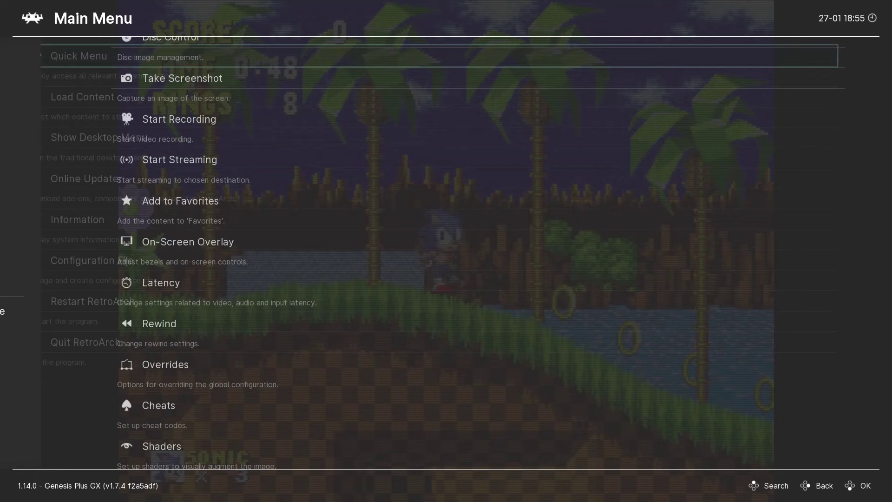
pyautogui.press('F1')
# Play further through Green Hill Zone to examine the CRT shader combined with the Mega Drive border
pyautogui.press('Right')
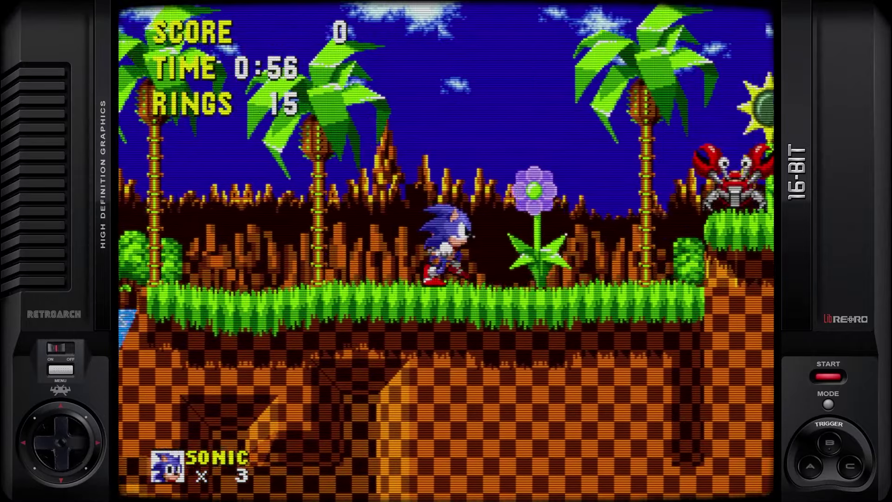
pyautogui.press('z')
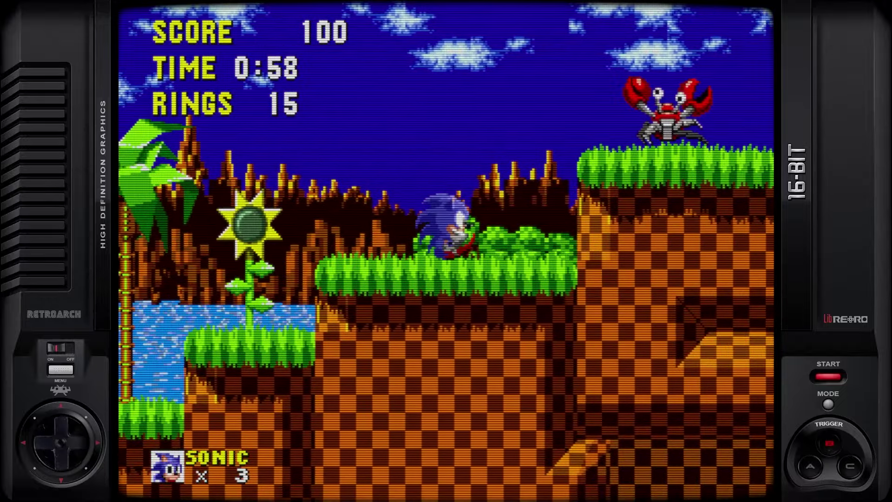
pyautogui.press('z')
pyautogui.press('z')
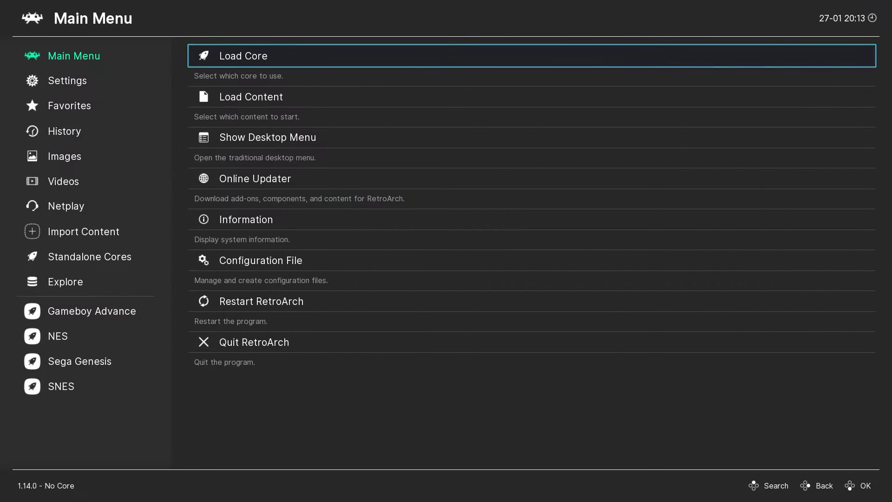
# Update the slang shaders through the Online Updater
pyautogui.click(251, 97)
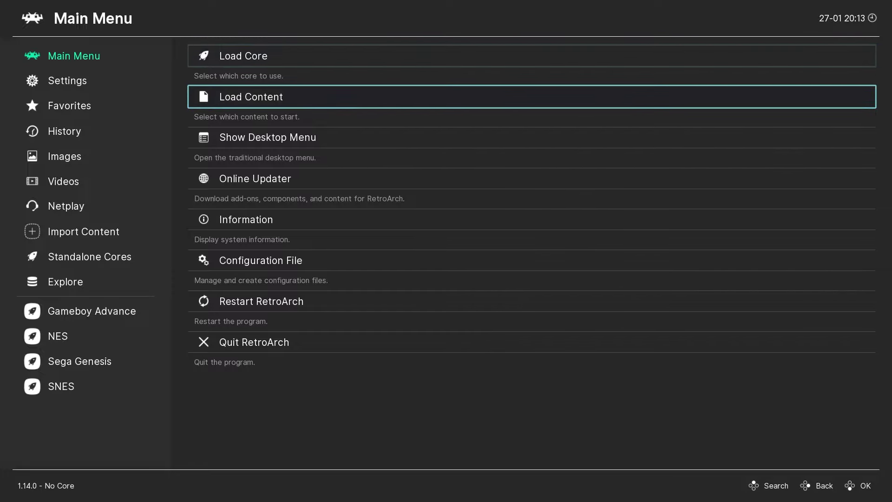
pyautogui.press('Down')
pyautogui.press('Down')
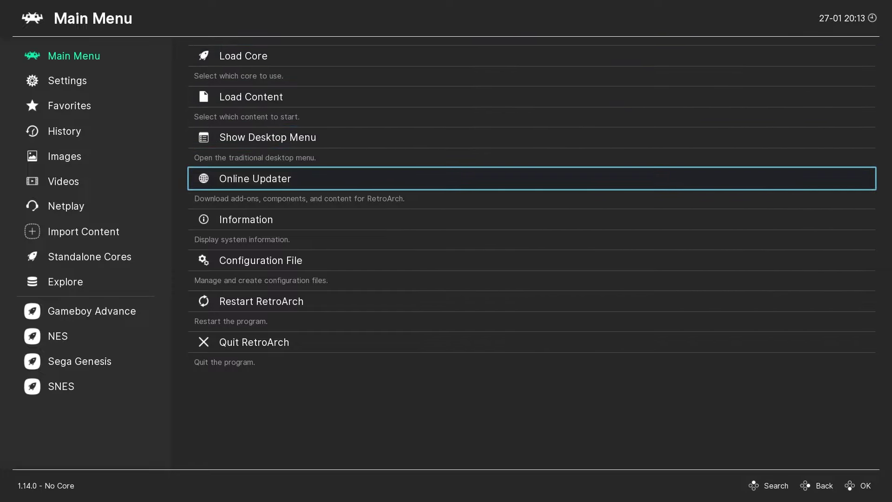
pyautogui.press('Return')
pyautogui.press('Up')
pyautogui.press('Up')
pyautogui.press('Down')
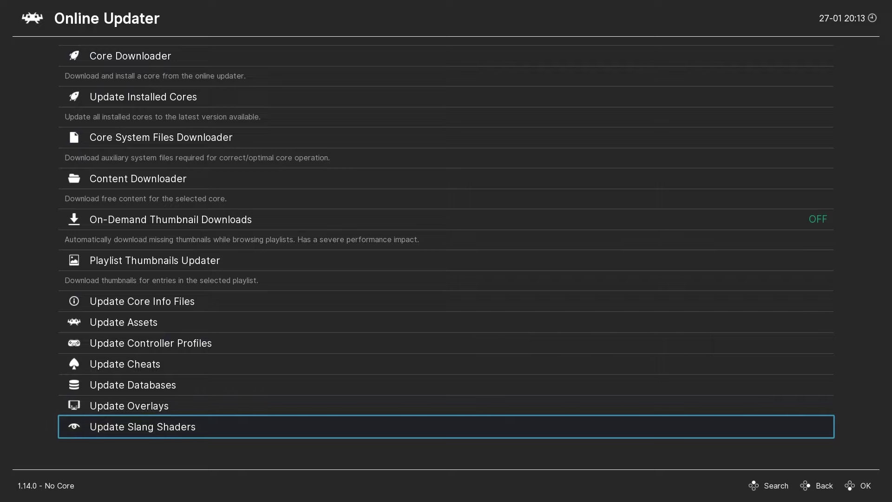
pyautogui.press('Return')
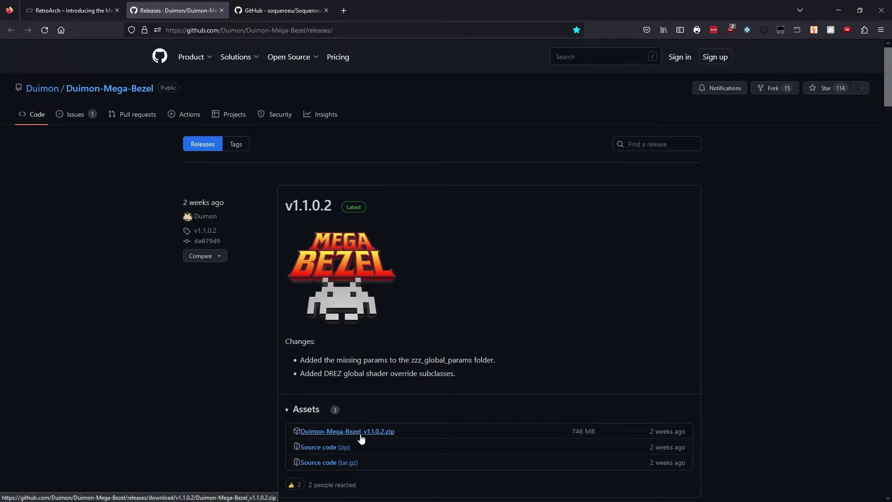
# Switch to the Soqueroeu-TV-Backgrounds_V2.0 GitHub page and open its code download options
pyautogui.click(295, 9)
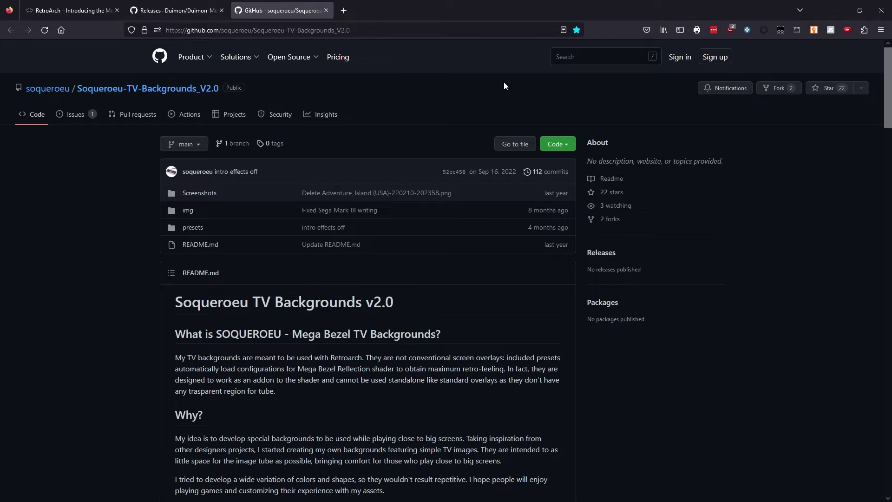
pyautogui.click(567, 145)
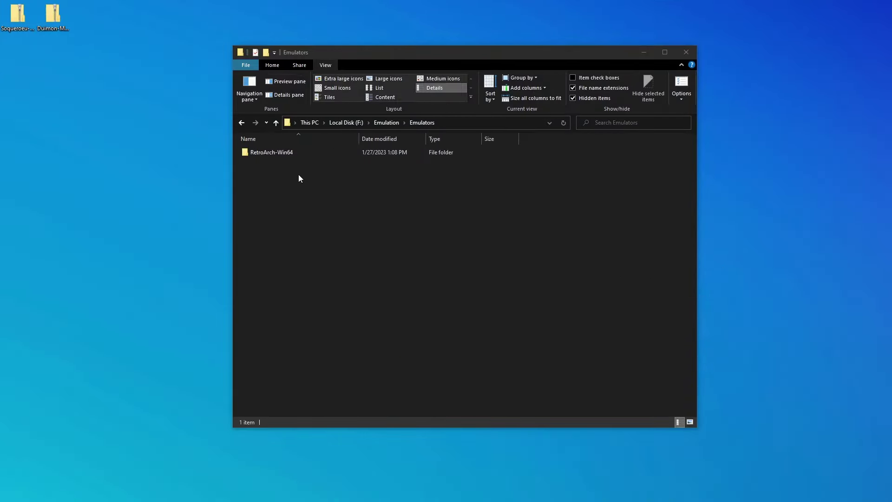
# Look for the Mega_Bezel folder under shaders\shaders_slang\bezel in RetroArch-Win64, and return to the shaders folder
pyautogui.doubleClick(280, 152)
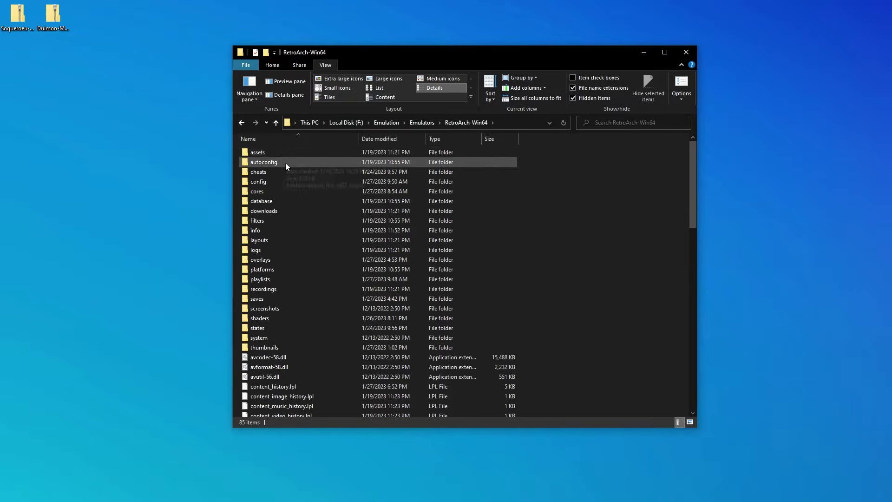
pyautogui.doubleClick(275, 318)
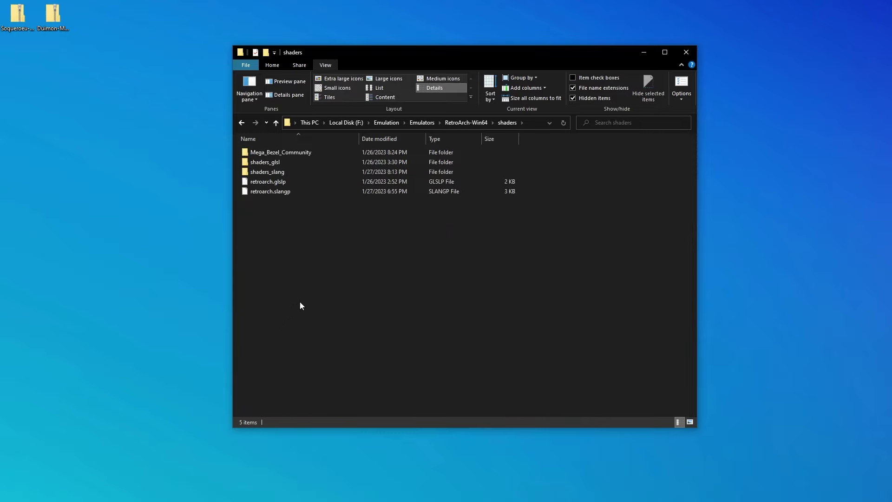
pyautogui.doubleClick(279, 172)
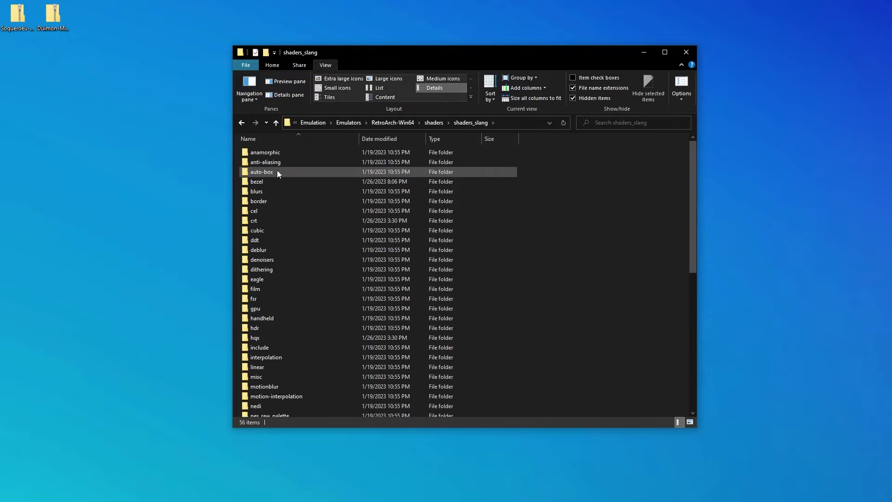
pyautogui.doubleClick(264, 181)
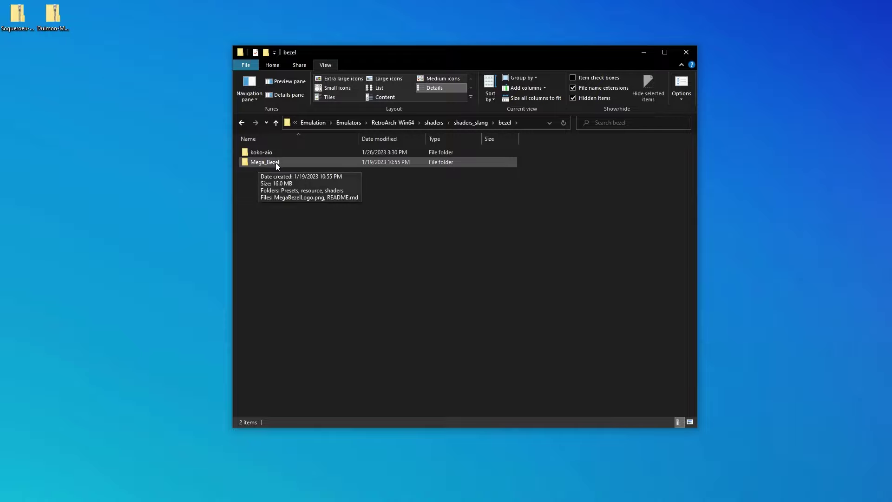
pyautogui.click(276, 122)
pyautogui.click(276, 123)
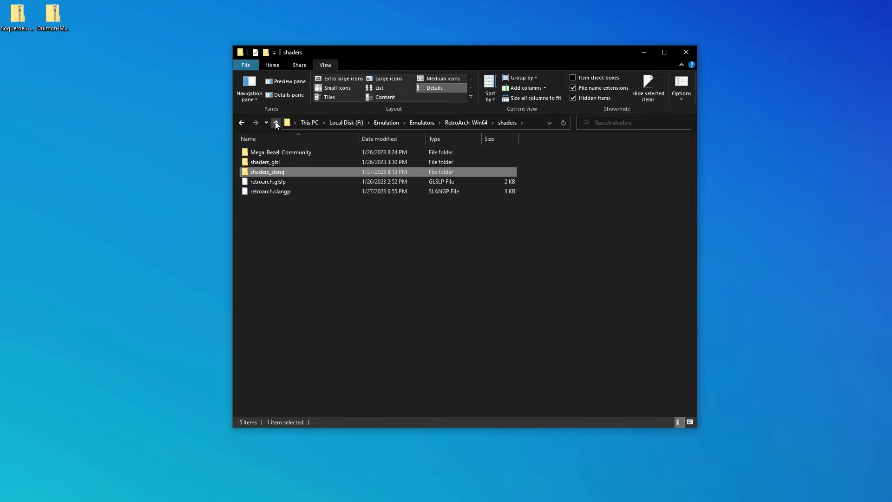
# Open the Mega_Bezel_Community folder inside shaders and move its window aside to free desktop space
pyautogui.click(302, 152)
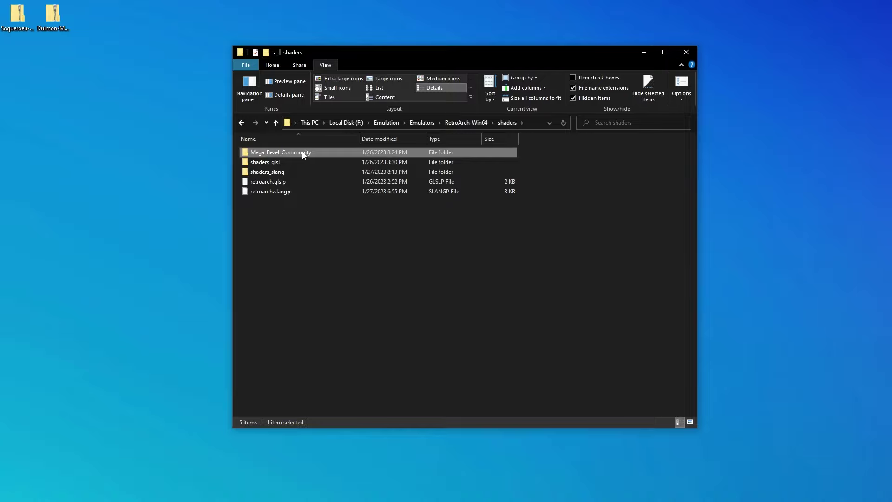
pyautogui.doubleClick(302, 152)
pyautogui.moveTo(402, 55); pyautogui.dragTo(558, 86)
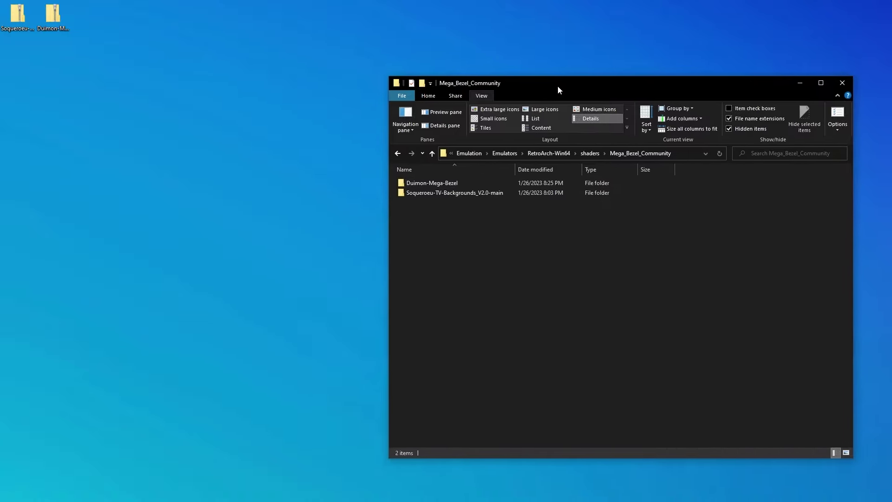
# Open Duimon-Mega-Bezel_v1.1.0.2.zip beside the Mega_Bezel_Community folder, select its Duimon-Mega-Bezel folder, and close the archive
pyautogui.doubleClick(53, 16)
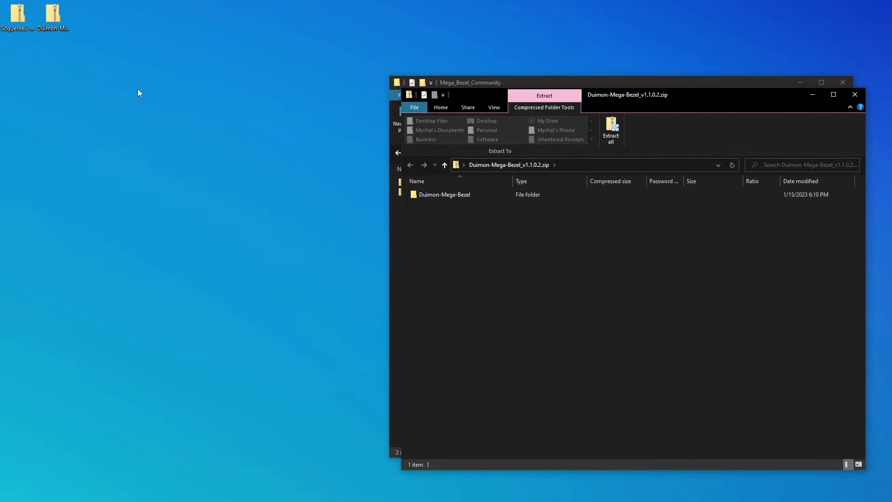
pyautogui.moveTo(608, 101); pyautogui.dragTo(293, 98)
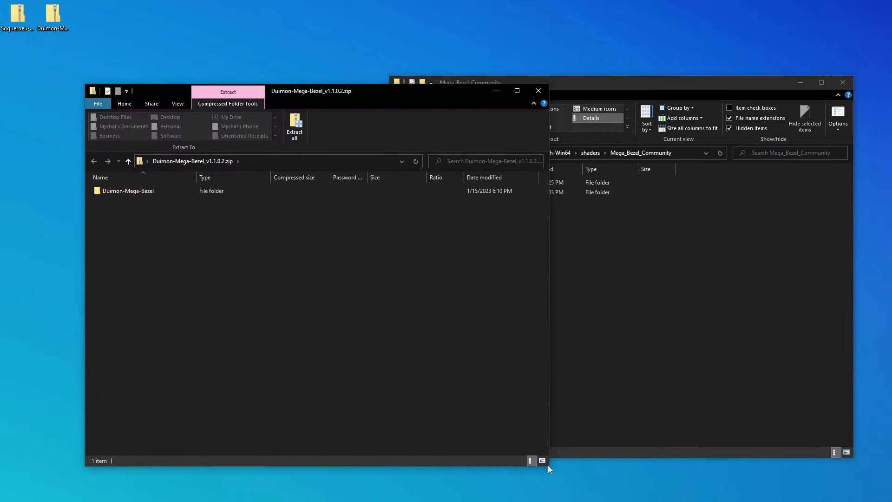
pyautogui.moveTo(550, 465); pyautogui.dragTo(382, 358)
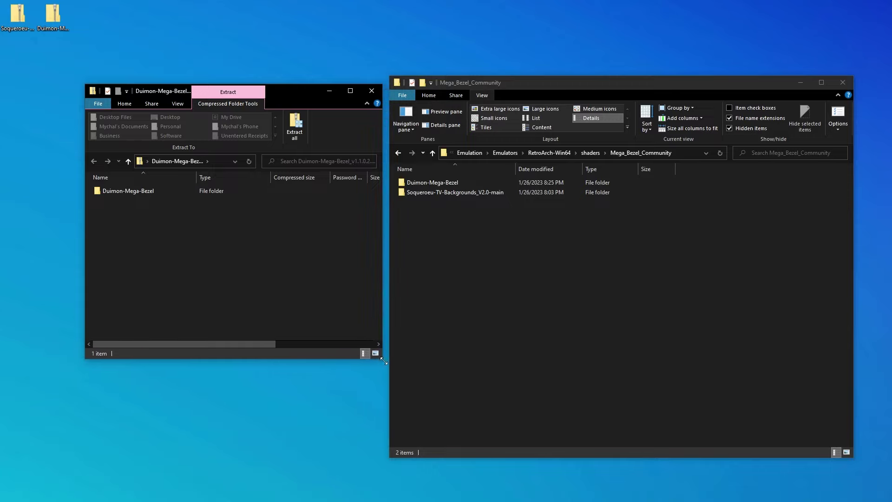
pyautogui.moveTo(313, 93); pyautogui.dragTo(279, 86)
pyautogui.moveTo(99, 184); pyautogui.dragTo(122, 235)
pyautogui.click(344, 86)
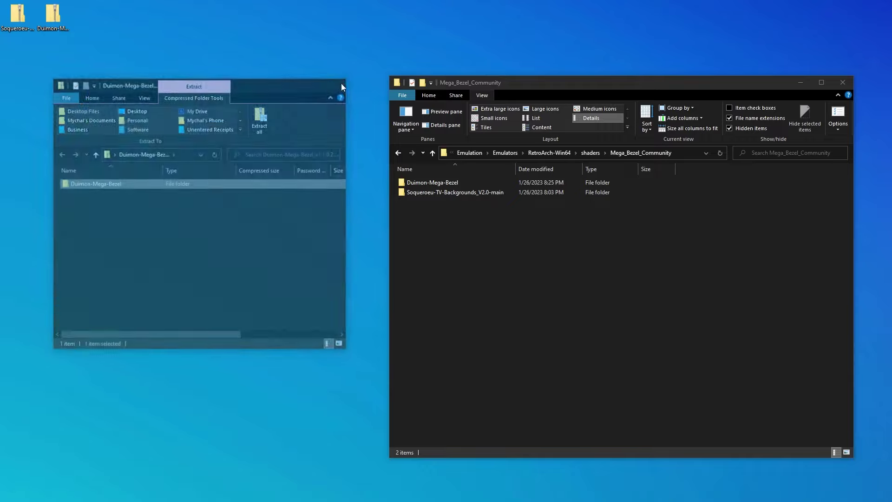
# Open the Soqueroeu-TV-Backgrounds zip from the desktop and pick out the backgrounds folder inside it
pyautogui.doubleClick(12, 23)
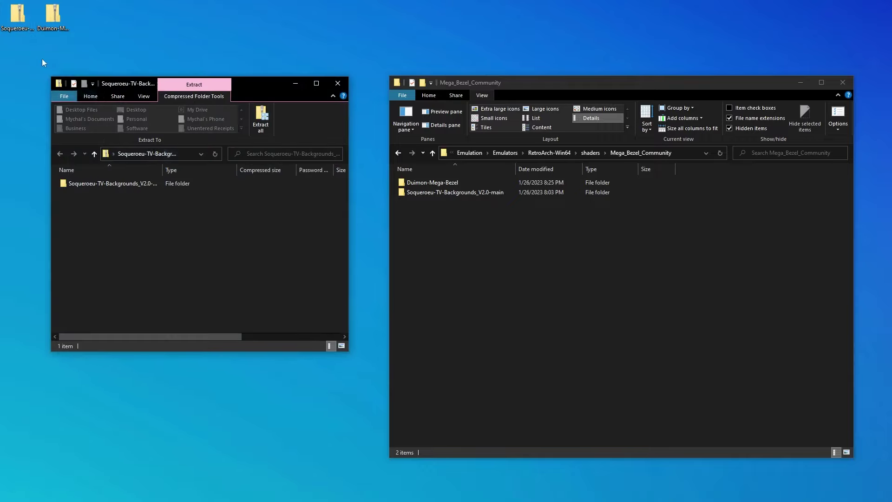
pyautogui.moveTo(97, 183); pyautogui.dragTo(107, 211)
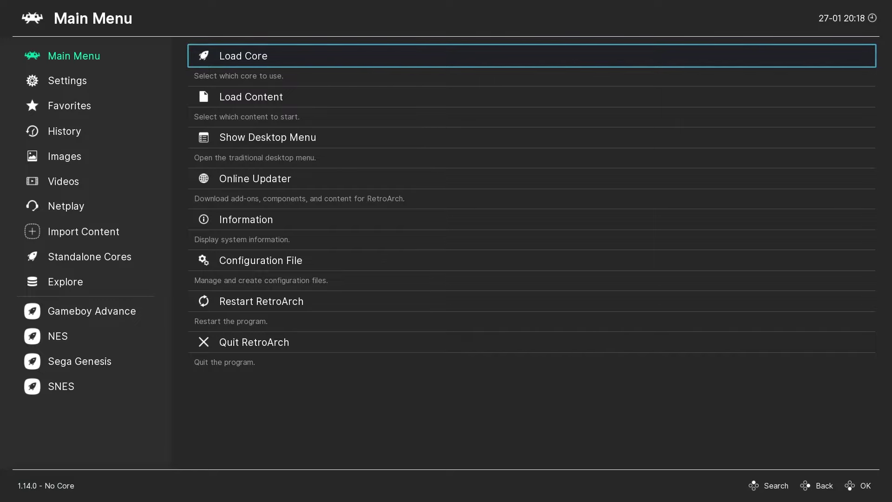
# Check the Show Advanced Settings option in RetroArch's User Interface settings
pyautogui.click(85, 81)
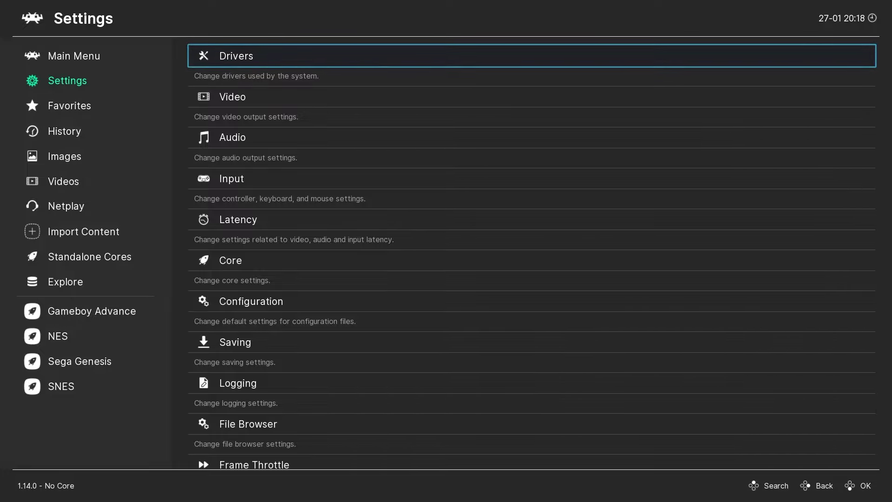
pyautogui.press('Down')
pyautogui.press('Down')
pyautogui.press('Down')
pyautogui.press('Down')
pyautogui.press('Down')
pyautogui.press('Down')
pyautogui.press('Down')
pyautogui.press('Down')
pyautogui.press('Down')
pyautogui.press('Down')
pyautogui.press('Down')
pyautogui.press('Down')
pyautogui.press('Down')
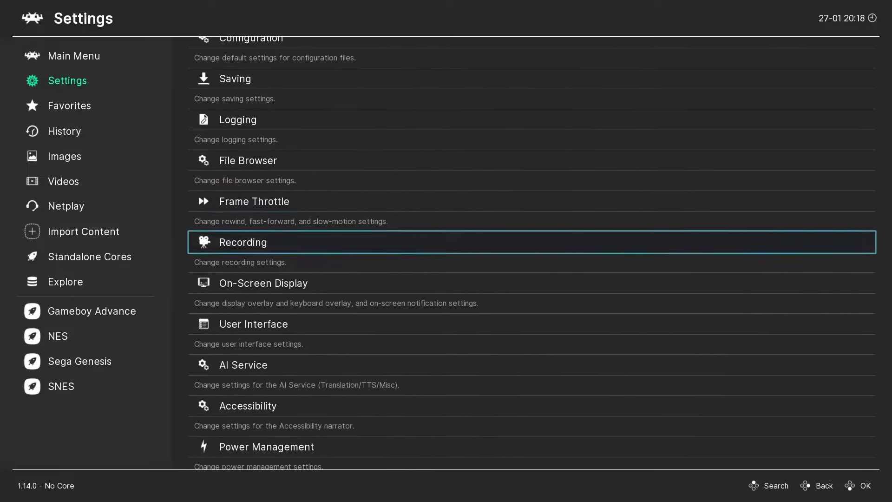
pyautogui.press('Return')
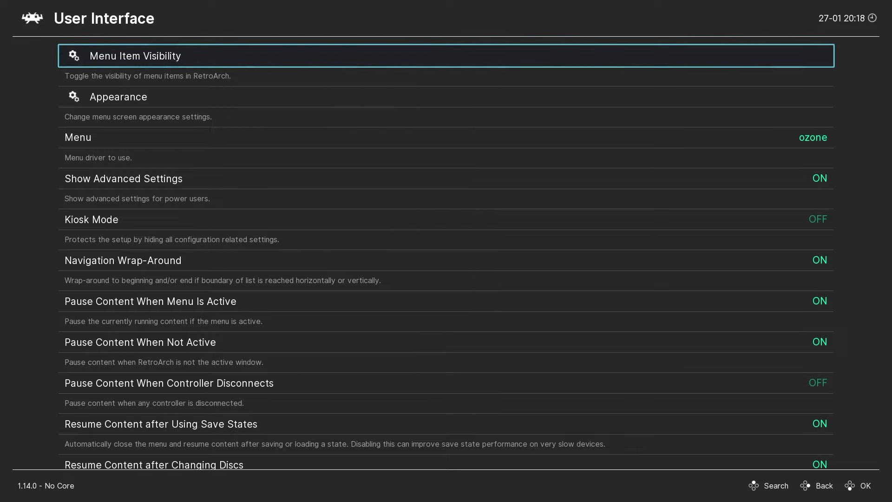
pyautogui.press('Down')
pyautogui.press('Down')
pyautogui.press('Down')
pyautogui.press('Up')
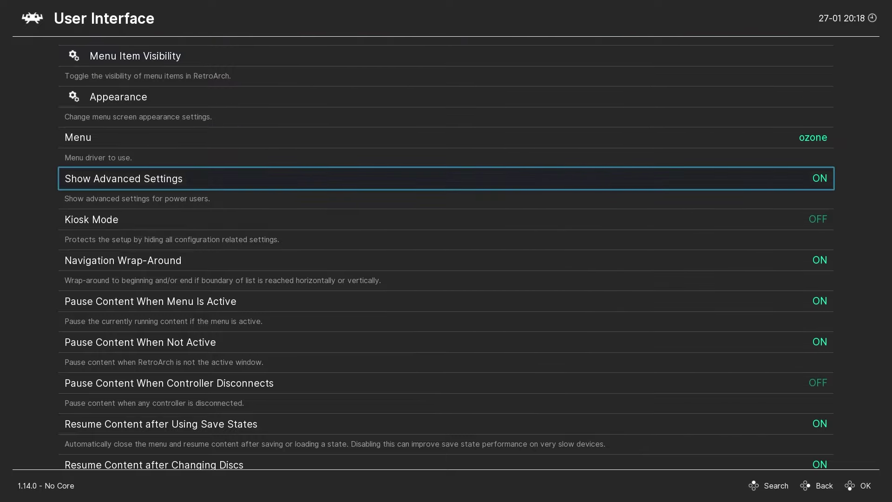
pyautogui.press('BackSpace')
# Set the Aspect Ratio to Full in the video Scaling settings
pyautogui.press('Up')
pyautogui.press('Up')
pyautogui.press('Up')
pyautogui.press('Up')
pyautogui.press('Up')
pyautogui.press('Up')
pyautogui.press('Up')
pyautogui.press('Up')
pyautogui.press('Up')
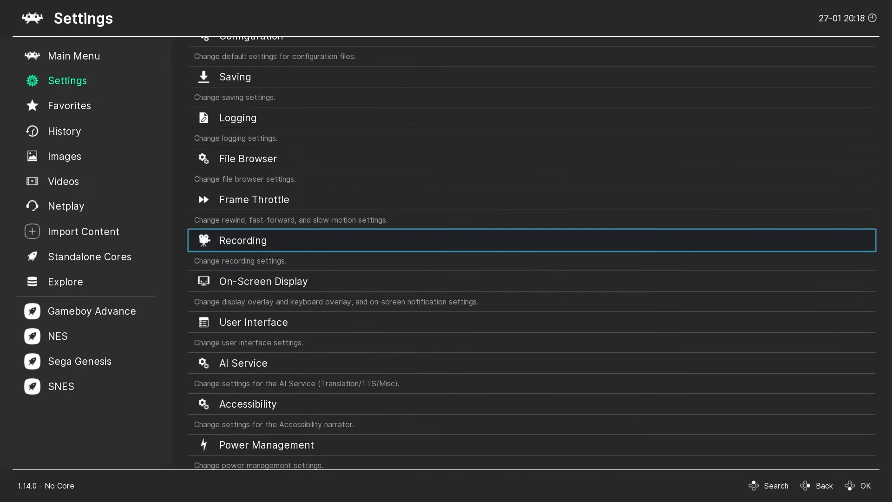
pyautogui.press('Up')
pyautogui.press('Up')
pyautogui.press('Up')
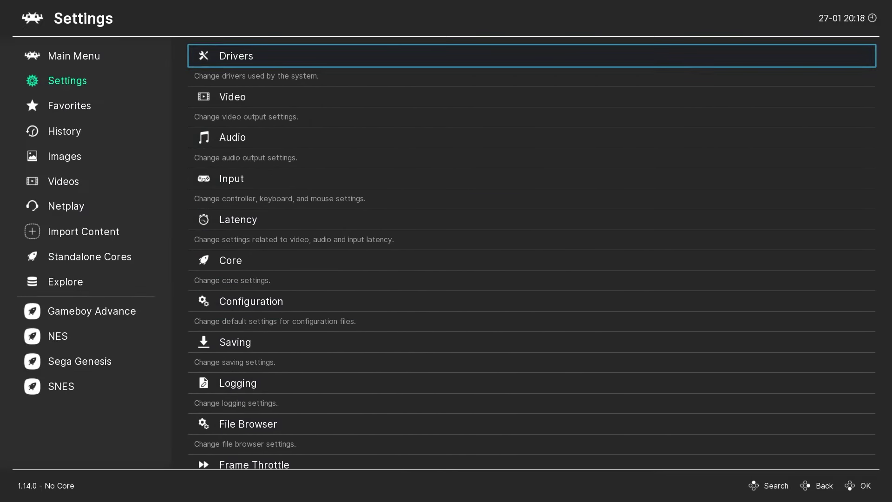
pyautogui.press('Return')
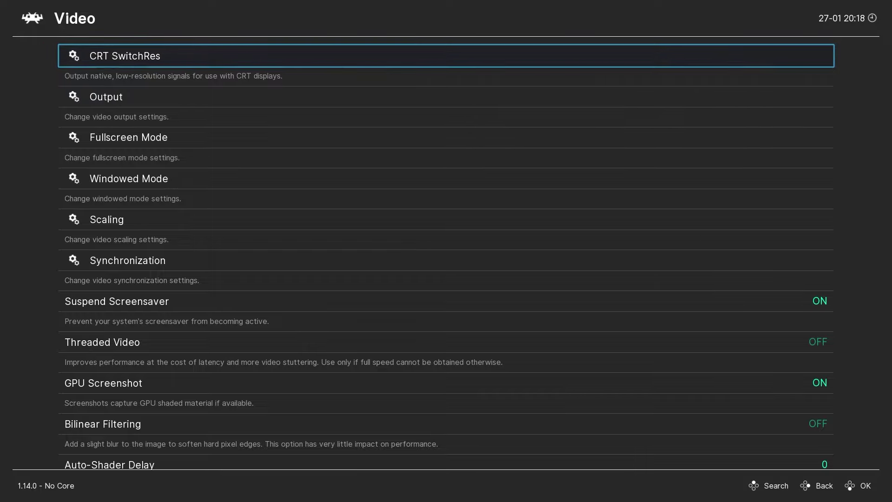
pyautogui.press('Down')
pyautogui.press('Down')
pyautogui.press('Down')
pyautogui.press('Down')
pyautogui.press('Return')
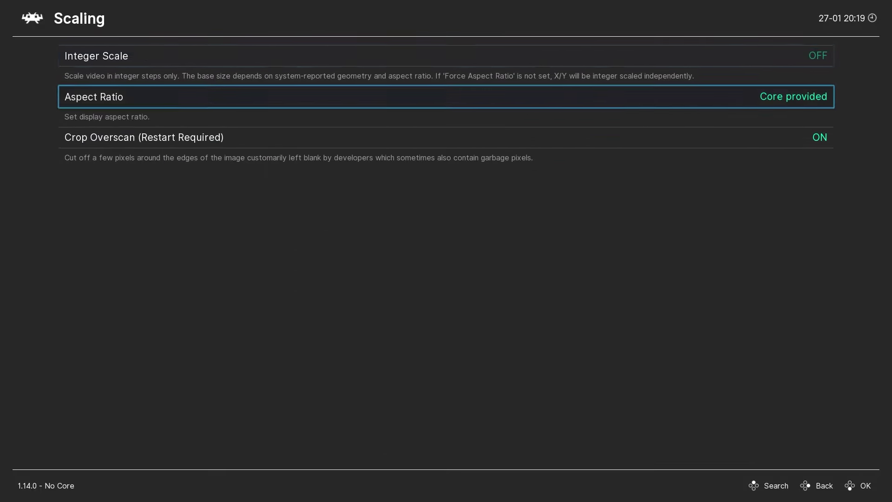
pyautogui.press('Right')
pyautogui.press('Right')
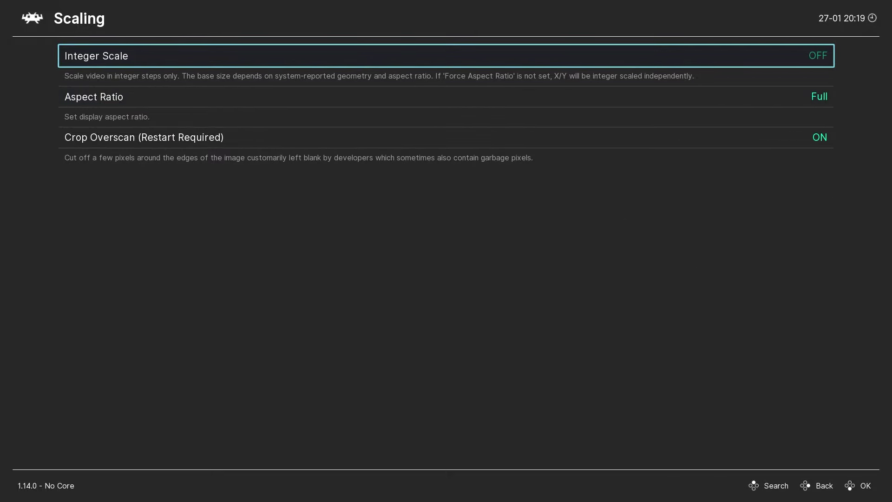
pyautogui.press('BackSpace')
# Check the video driver, screen resolution and video rotation in the video Output settings
pyautogui.press('Up')
pyautogui.press('Up')
pyautogui.press('Up')
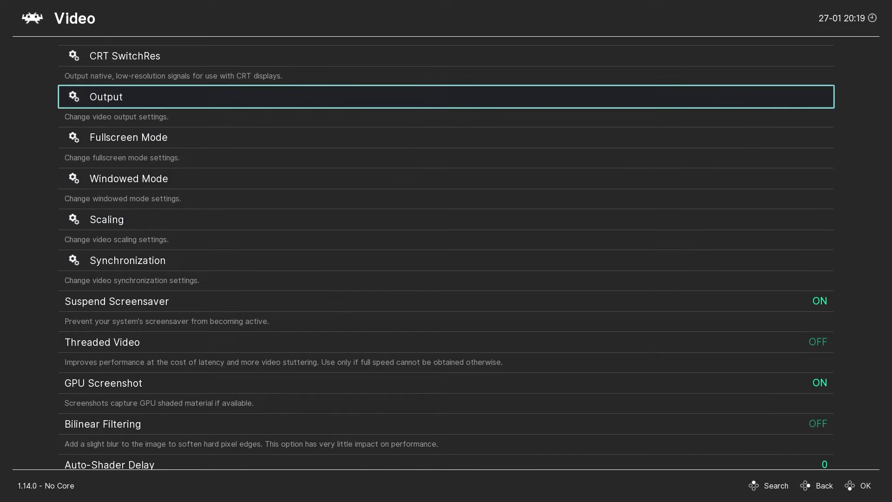
pyautogui.press('Return')
pyautogui.press('Up')
pyautogui.press('Down')
pyautogui.press('Down')
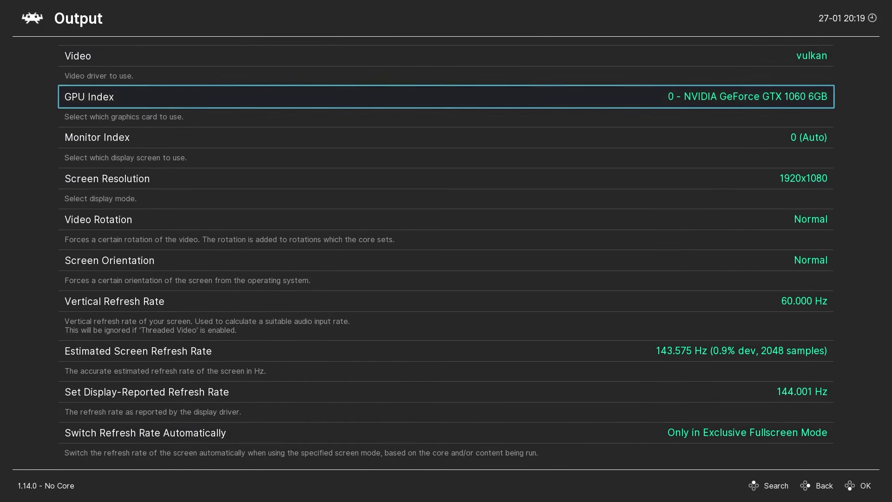
pyautogui.press('Down')
pyautogui.press('Down')
pyautogui.press('Down')
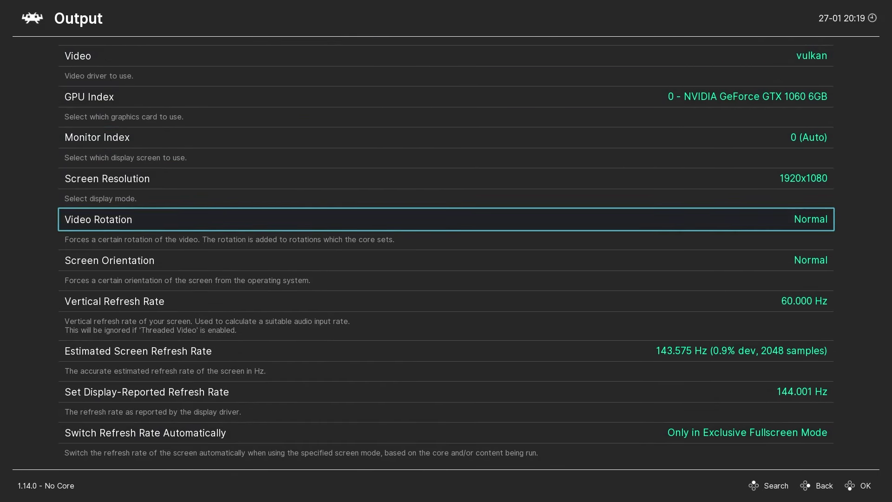
pyautogui.press('BackSpace')
pyautogui.press('BackSpace')
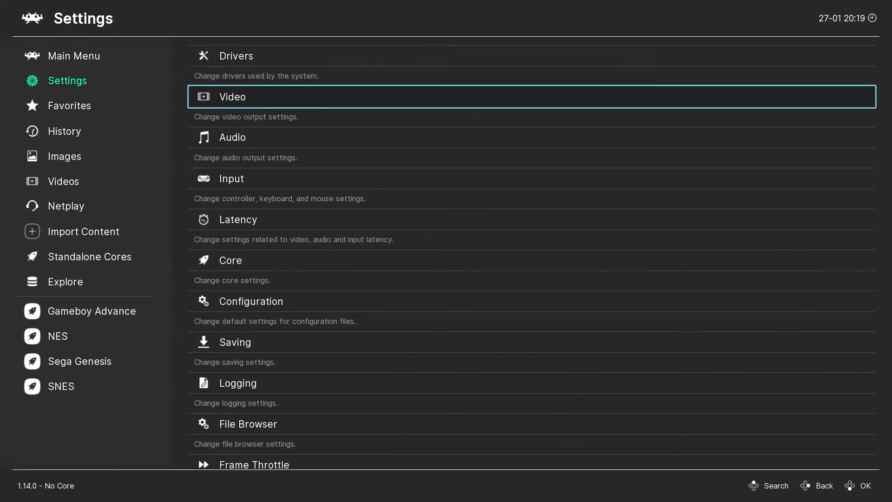
# Open the Core settings and check the Allow Rotation option
pyautogui.press('Down')
pyautogui.press('Down')
pyautogui.press('Down')
pyautogui.press('Down')
pyautogui.press('Return')
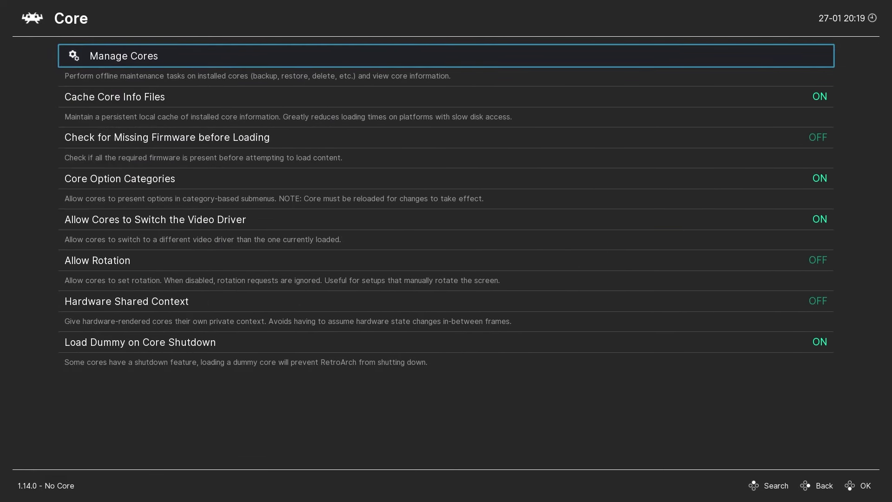
pyautogui.press('Down')
pyautogui.press('Down')
pyautogui.press('Down')
pyautogui.press('Down')
pyautogui.press('Down')
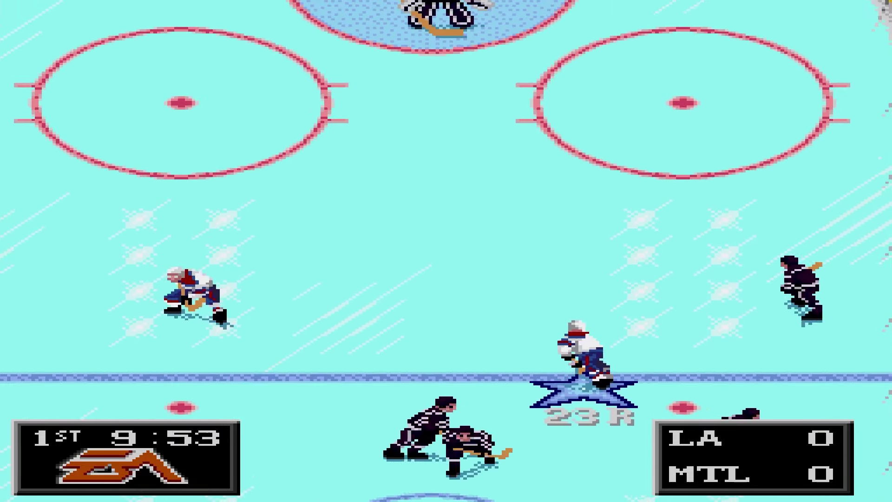
# From the running NHL '94 game, open the shader preset browser at the Mega_Bezel_Community\Duimon-Mega-Bezel folder
pyautogui.press('F1')
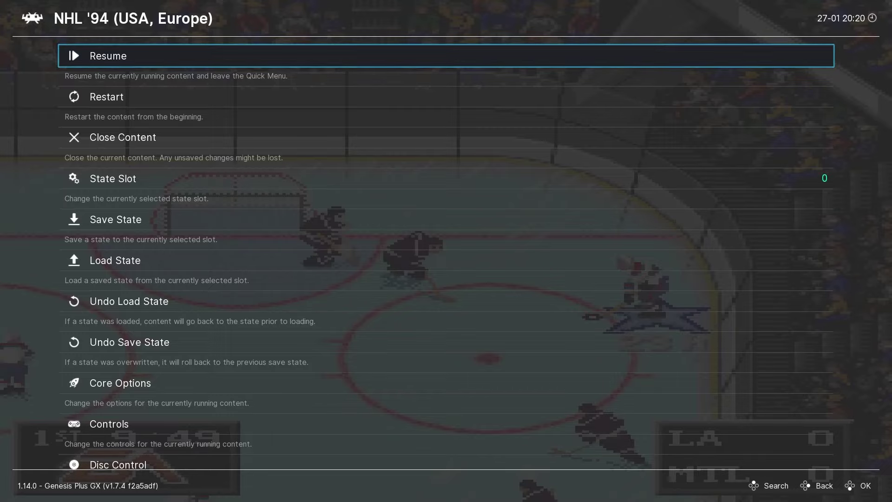
pyautogui.press('Down')
pyautogui.press('Down')
pyautogui.press('Down')
pyautogui.press('Down')
pyautogui.press('Down')
pyautogui.press('Down')
pyautogui.press('Down')
pyautogui.press('Down')
pyautogui.press('Down')
pyautogui.press('Down')
pyautogui.press('Down')
pyautogui.press('Down')
pyautogui.press('Down')
pyautogui.press('Down')
pyautogui.press('Down')
pyautogui.press('Down')
pyautogui.press('Down')
pyautogui.press('Down')
pyautogui.press('Down')
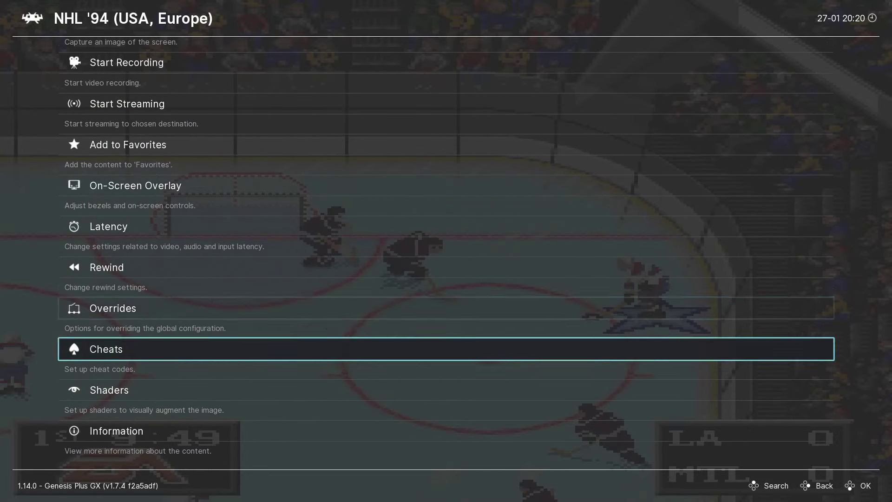
pyautogui.press('Return')
pyautogui.press('Down')
pyautogui.press('Down')
pyautogui.press('Return')
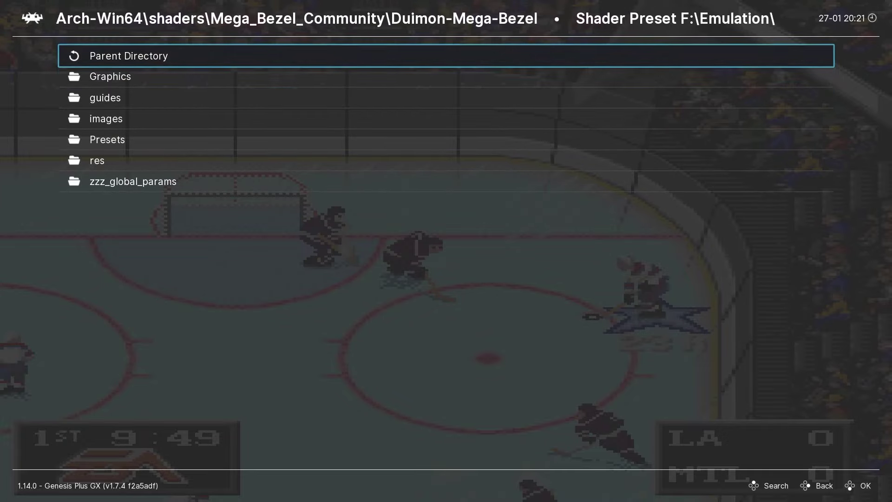
# Open the TV preset folder inside Presets\Standard of the Duimon-Mega-Bezel pack
pyautogui.press('Down')
pyautogui.press('Down')
pyautogui.press('Down')
pyautogui.press('Return')
pyautogui.press('Down')
pyautogui.press('Down')
pyautogui.press('Down')
pyautogui.press('Down')
pyautogui.press('Down')
pyautogui.press('Down')
pyautogui.press('Down')
pyautogui.press('Down')
pyautogui.press('Down')
pyautogui.press('Down')
pyautogui.press('Down')
pyautogui.press('Down')
pyautogui.press('Down')
pyautogui.press('Down')
pyautogui.press('Down')
pyautogui.press('Down')
pyautogui.press('Down')
pyautogui.press('Down')
pyautogui.press('Down')
pyautogui.press('Down')
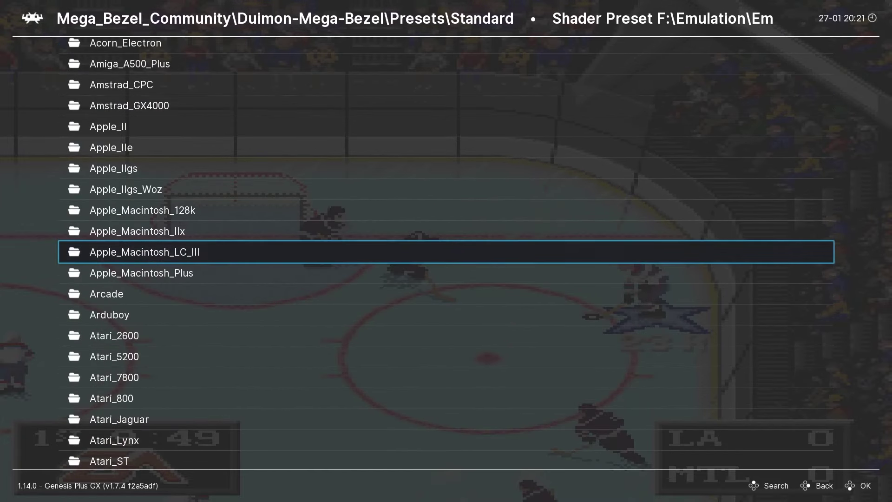
pyautogui.press('Down')
pyautogui.press('Down')
pyautogui.press('Down')
pyautogui.press('Down')
pyautogui.press('Down')
pyautogui.press('Down')
pyautogui.press('Down')
pyautogui.press('Down')
pyautogui.press('Down')
pyautogui.press('Down')
pyautogui.press('Down')
pyautogui.press('Down')
pyautogui.press('Down')
pyautogui.press('Down')
pyautogui.press('Down')
pyautogui.press('Down')
pyautogui.press('Down')
pyautogui.press('Down')
pyautogui.press('Down')
pyautogui.press('Down')
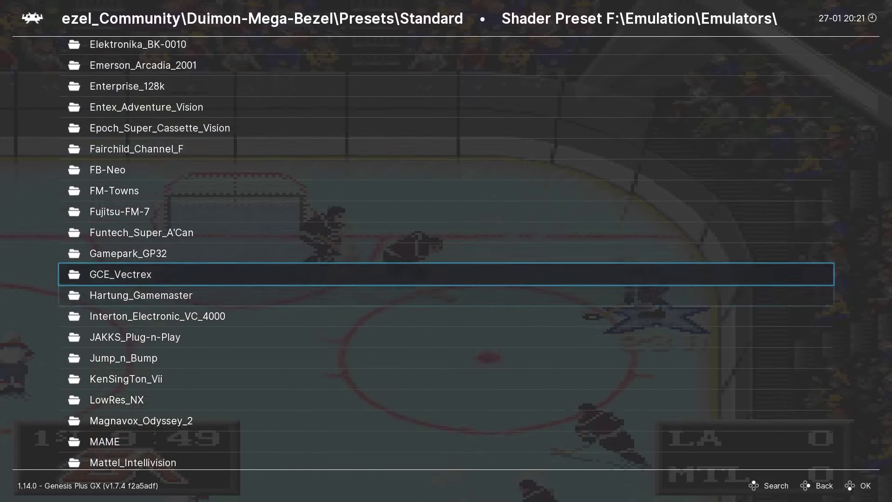
pyautogui.press('Down')
pyautogui.press('Down')
pyautogui.press('Down')
pyautogui.press('Down')
pyautogui.press('Down')
pyautogui.press('Down')
pyautogui.press('Down')
pyautogui.press('Down')
pyautogui.press('Down')
pyautogui.press('Down')
pyautogui.press('Down')
pyautogui.press('Down')
pyautogui.press('Down')
pyautogui.press('Down')
pyautogui.press('Down')
pyautogui.press('Down')
pyautogui.press('Down')
pyautogui.press('Down')
pyautogui.press('Down')
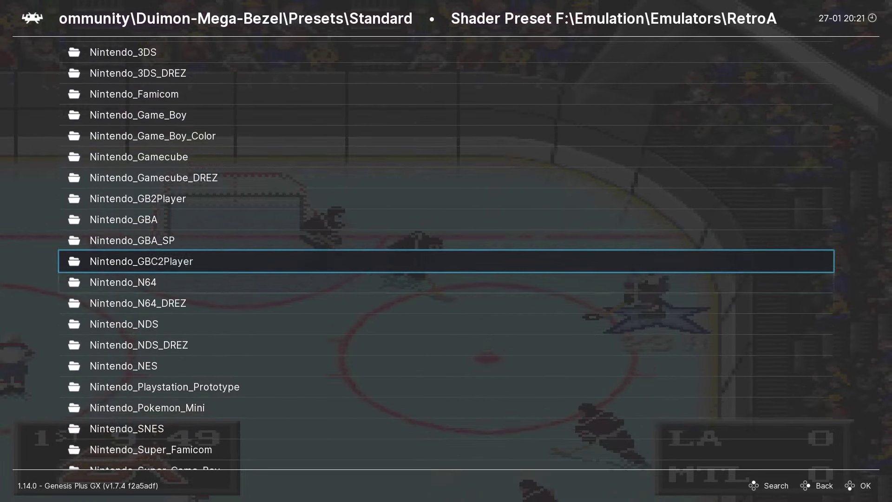
pyautogui.press('Down')
pyautogui.press('Down')
pyautogui.press('Down')
pyautogui.press('Down')
pyautogui.press('Down')
pyautogui.press('Down')
pyautogui.press('Down')
pyautogui.press('Down')
pyautogui.press('Down')
pyautogui.press('Down')
pyautogui.press('Down')
pyautogui.press('Down')
pyautogui.press('Down')
pyautogui.press('Down')
pyautogui.press('Down')
pyautogui.press('Down')
pyautogui.press('Down')
pyautogui.press('Down')
pyautogui.press('Down')
pyautogui.press('Down')
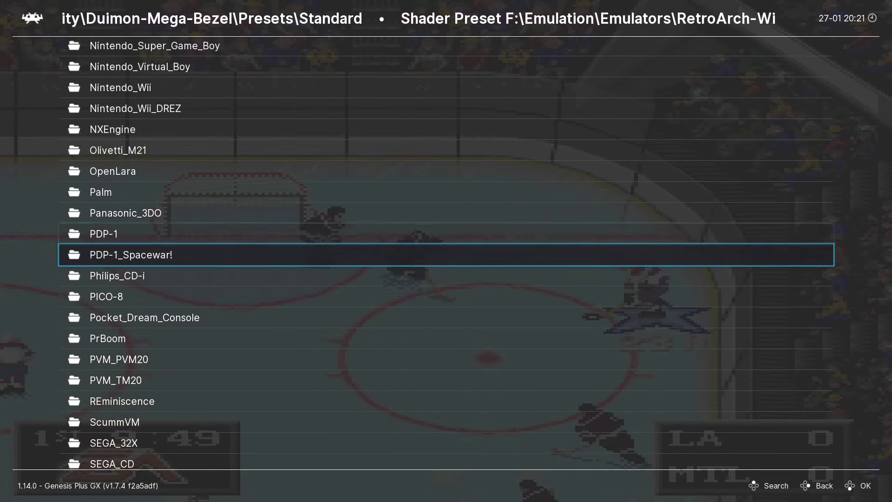
pyautogui.press('Down')
pyautogui.press('Down')
pyautogui.press('Down')
pyautogui.press('Down')
pyautogui.press('Down')
pyautogui.press('Down')
pyautogui.press('Down')
pyautogui.press('Down')
pyautogui.press('Down')
pyautogui.press('Down')
pyautogui.press('Down')
pyautogui.press('Down')
pyautogui.press('Down')
pyautogui.press('Down')
pyautogui.press('Down')
pyautogui.press('Down')
pyautogui.press('Down')
pyautogui.press('Down')
pyautogui.press('Down')
pyautogui.press('Down')
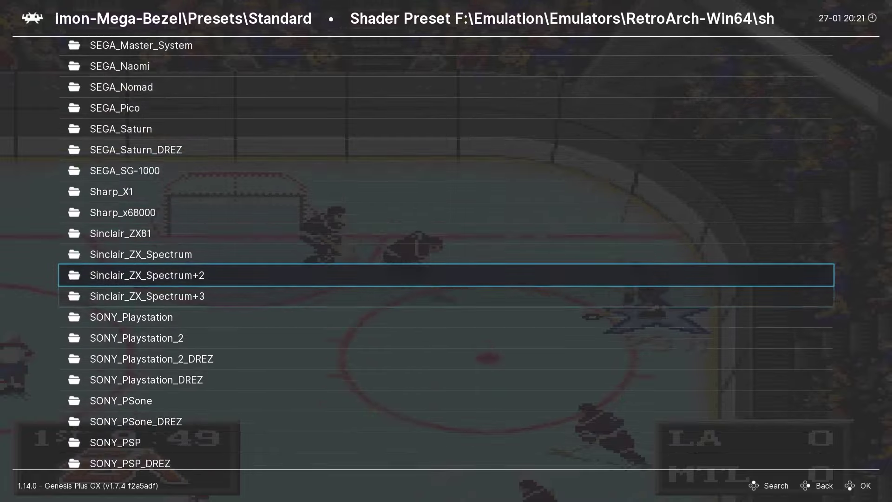
pyautogui.press('Down')
pyautogui.press('Down')
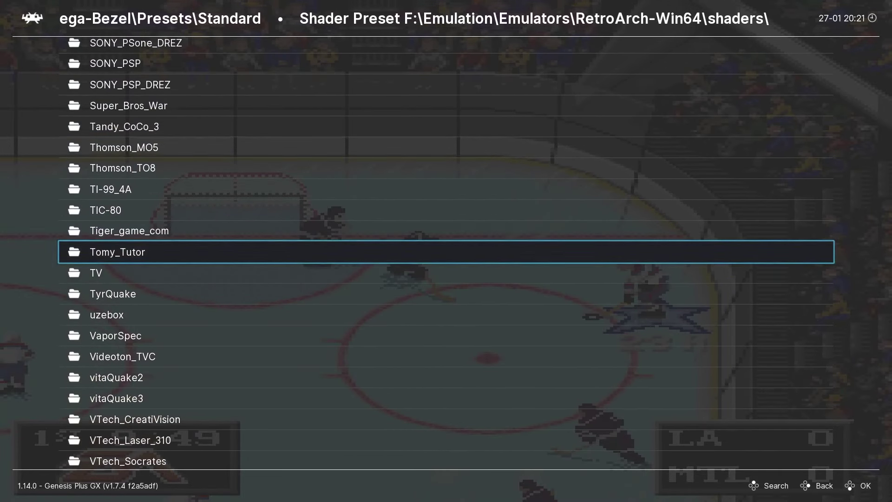
pyautogui.press('Down')
pyautogui.press('Return')
# Load the shader preset TV3-[STD]-[Guest].slangp for the running NHL '94 game
pyautogui.press('Down')
pyautogui.press('Down')
pyautogui.press('Down')
pyautogui.press('Down')
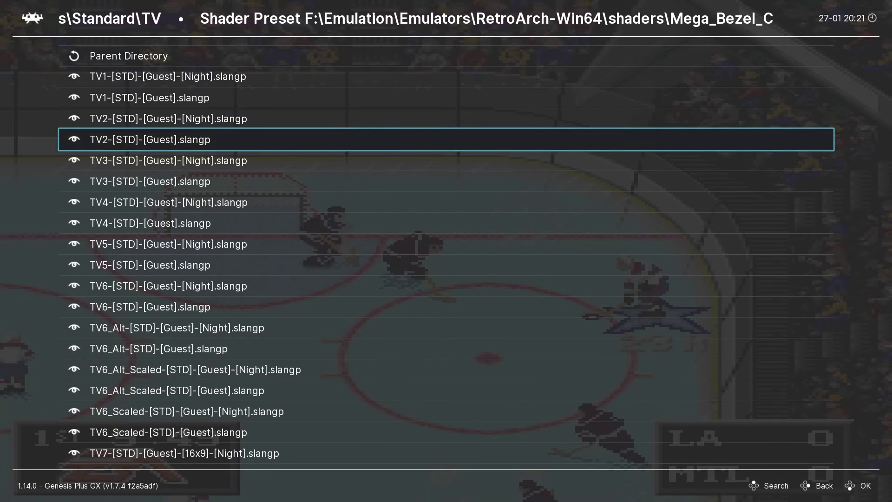
pyautogui.press('Return')
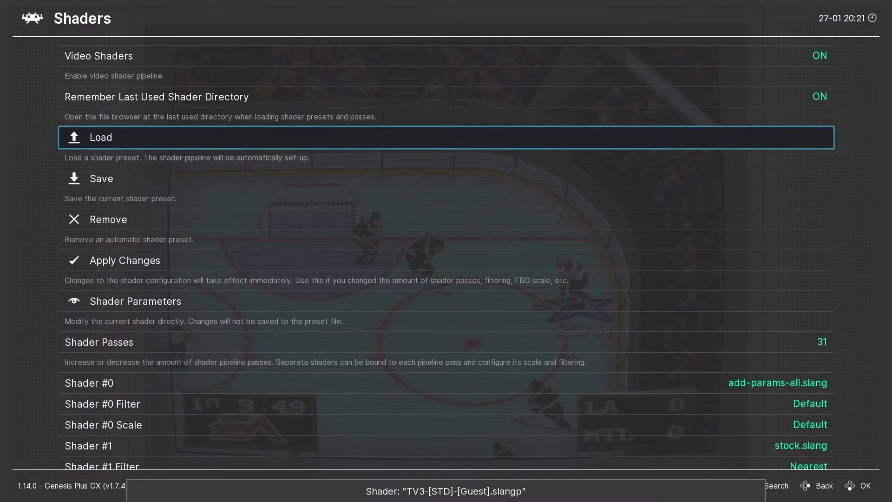
# Leave the shader settings and resume the NHL '94 game with the loaded bezel preset
pyautogui.press('BackSpace')
pyautogui.press('Up')
pyautogui.press('Up')
pyautogui.press('Up')
pyautogui.press('Up')
pyautogui.press('Up')
pyautogui.press('Up')
pyautogui.press('Up')
pyautogui.press('Up')
pyautogui.press('Up')
pyautogui.press('Up')
pyautogui.press('Up')
pyautogui.press('Up')
pyautogui.press('Up')
pyautogui.press('Up')
pyautogui.press('Up')
pyautogui.press('Up')
pyautogui.press('Up')
pyautogui.press('Up')
pyautogui.press('Up')
pyautogui.press('Up')
pyautogui.press('Return')
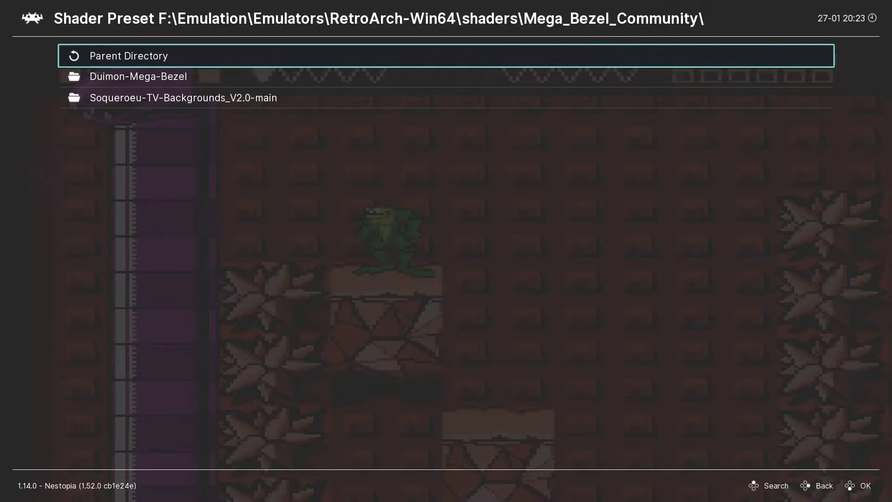
# For the game running on the Nestopia core, open Soqueroeu-TV-Backgrounds_V2.0-main\presets\TV-Console-Night in the shader preset browser
pyautogui.press('Down')
pyautogui.press('Down')
pyautogui.press('Return')
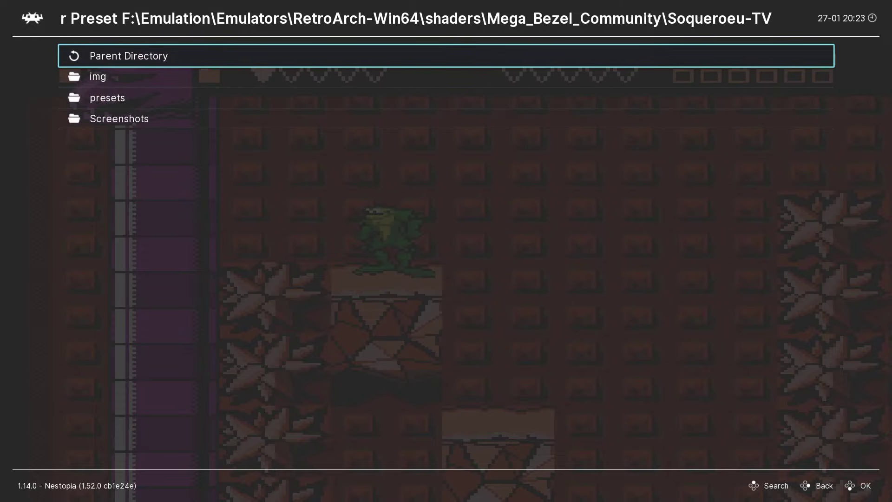
pyautogui.press('Down')
pyautogui.press('Down')
pyautogui.press('Return')
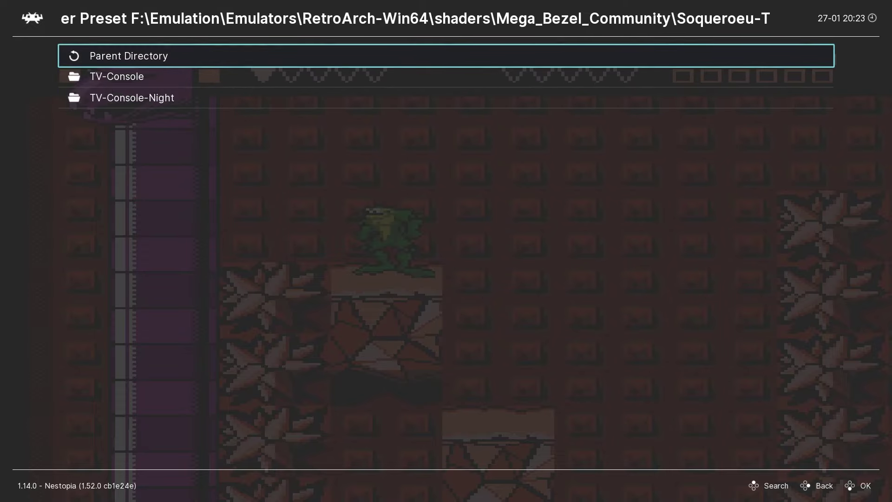
pyautogui.press('Down')
pyautogui.press('Down')
pyautogui.press('Return')
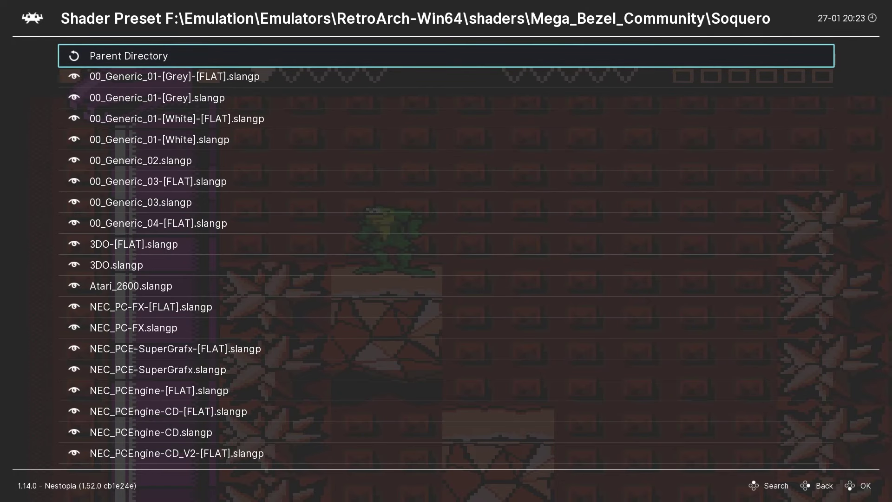
# Load the shader preset 00_Generic_03.slangp from the TV-Console-Night folder
pyautogui.press('Down')
pyautogui.press('Down')
pyautogui.press('Down')
pyautogui.press('Down')
pyautogui.press('Down')
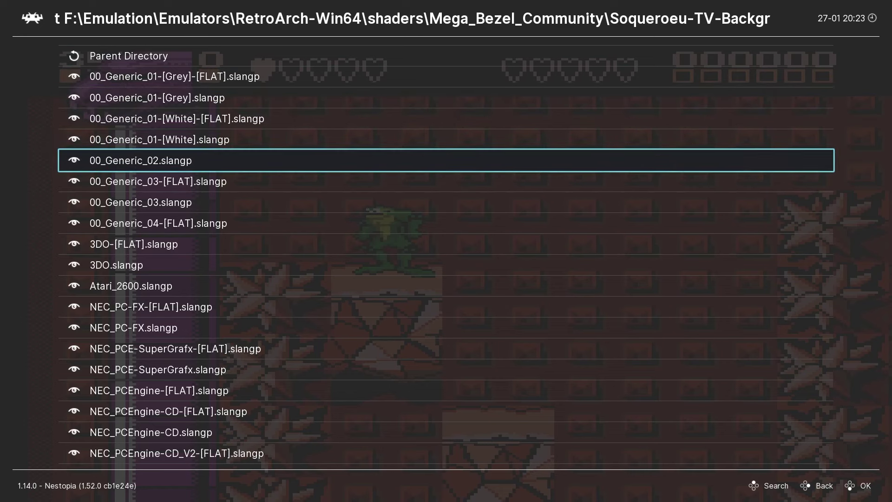
pyautogui.press('Down')
pyautogui.press('Down')
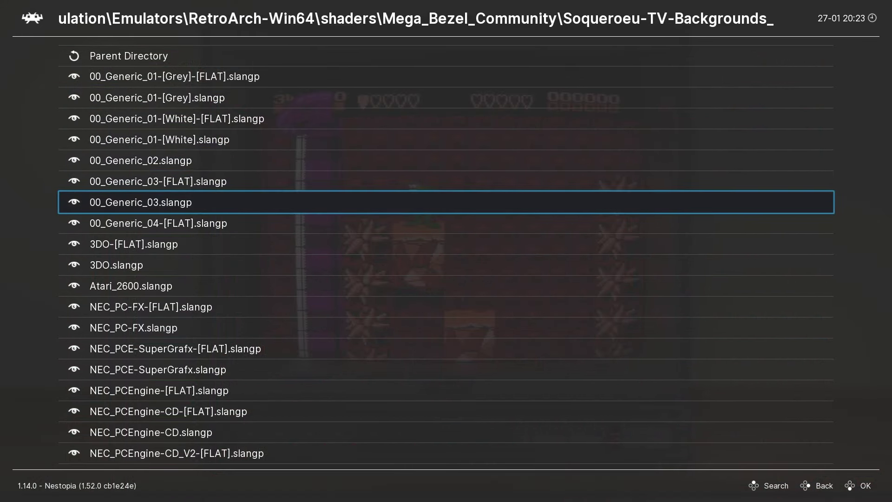
pyautogui.press('Return')
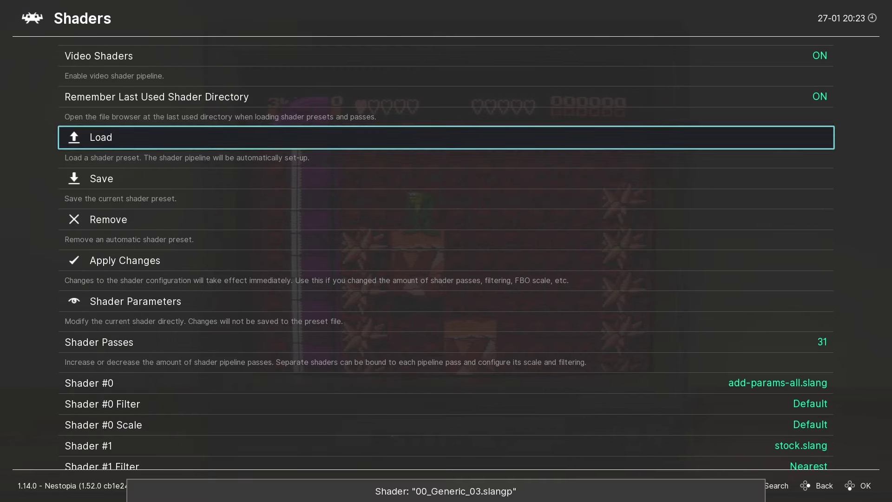
# Leave the shader settings and resume the Nestopia game with the night TV background
pyautogui.press('BackSpace')
pyautogui.press('Down')
pyautogui.press('Down')
pyautogui.press('Return')
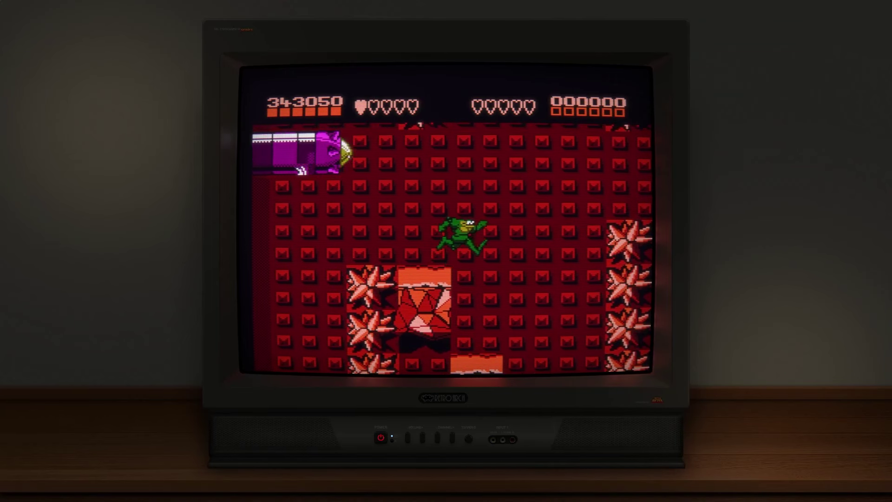
pyautogui.press('x')
pyautogui.press('x')
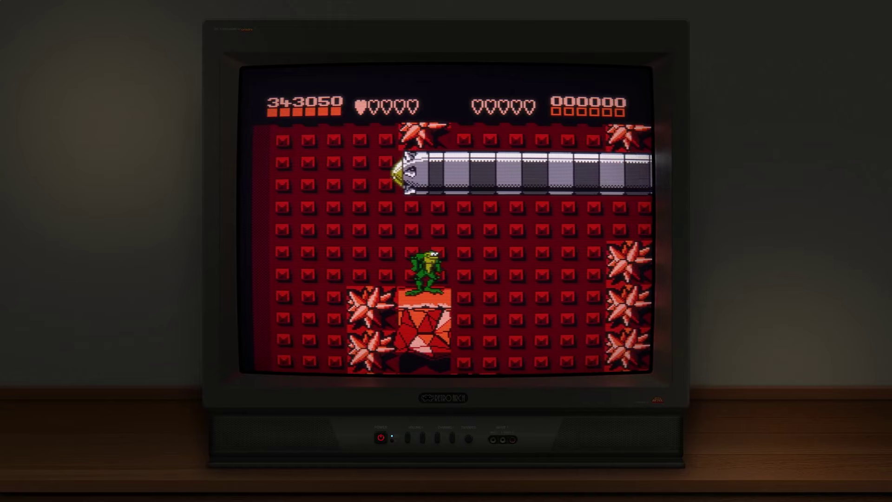
pyautogui.press('Right')
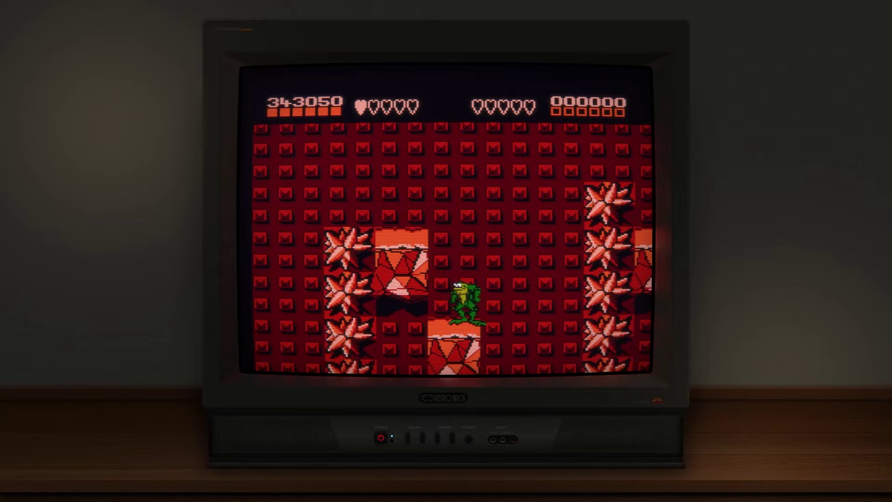
pyautogui.press('x')
pyautogui.press('Right')
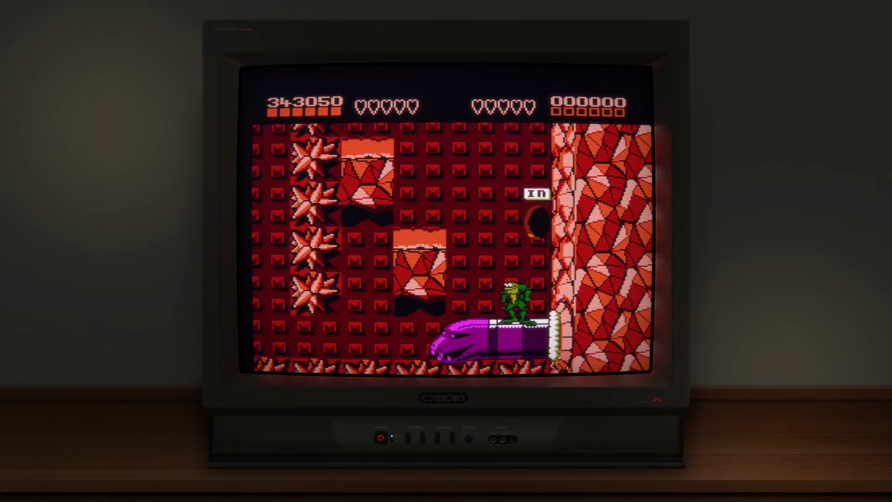
# Open the shader parameters of the TV background preset loaded for the Nestopia game
pyautogui.press('x')
pyautogui.press('F1')
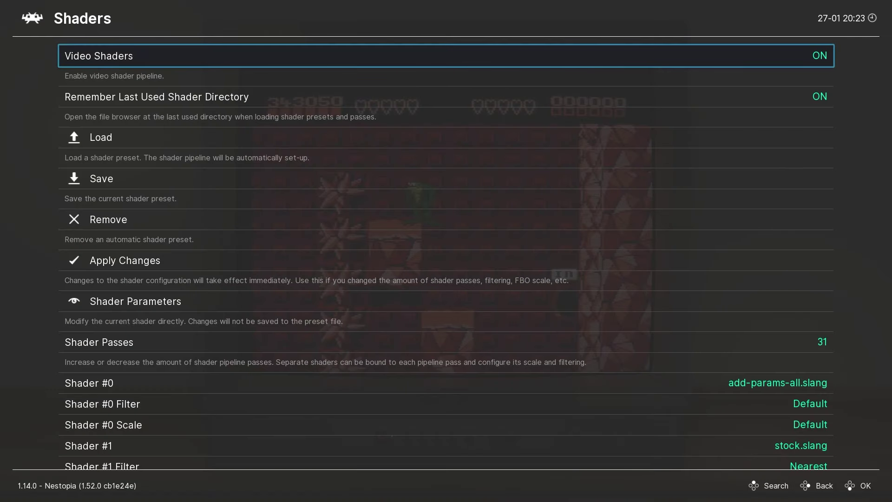
pyautogui.press('Down')
pyautogui.press('Down')
pyautogui.press('Down')
pyautogui.press('Down')
pyautogui.press('Down')
pyautogui.press('Down')
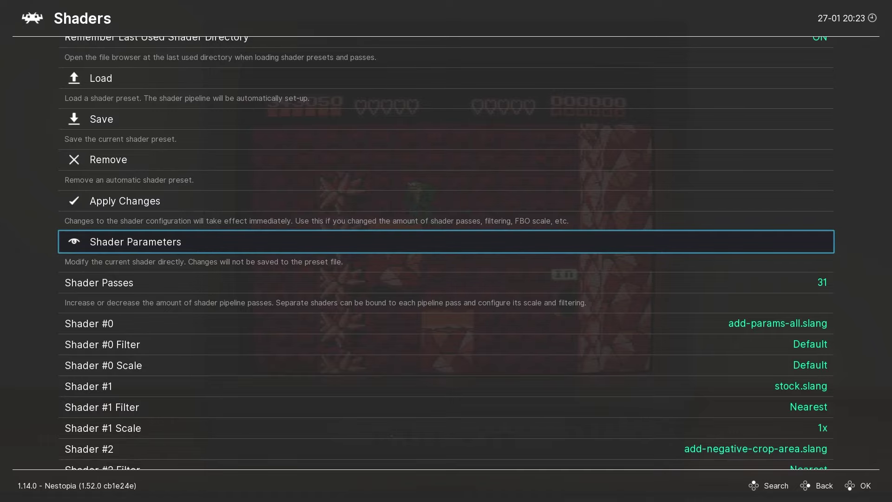
pyautogui.press('Return')
# Set the Viewport Zoom shader parameter to 111
pyautogui.press('Down')
pyautogui.press('Down')
pyautogui.press('Down')
pyautogui.press('Down')
pyautogui.press('Down')
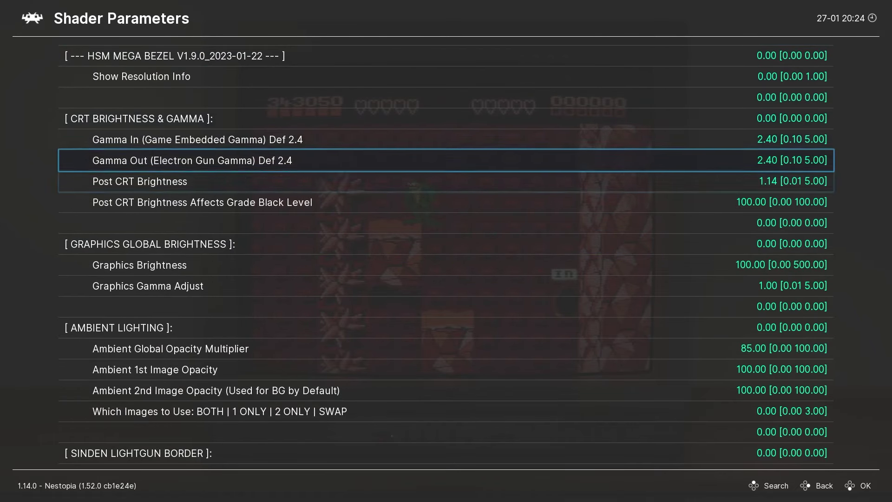
pyautogui.press('Down')
pyautogui.press('Down')
pyautogui.press('Down')
pyautogui.press('Down')
pyautogui.press('Down')
pyautogui.press('Down')
pyautogui.press('Down')
pyautogui.press('Down')
pyautogui.press('Down')
pyautogui.press('Down')
pyautogui.press('Down')
pyautogui.press('Down')
pyautogui.press('Down')
pyautogui.press('Down')
pyautogui.press('Down')
pyautogui.press('Down')
pyautogui.press('Down')
pyautogui.press('Down')
pyautogui.press('Down')
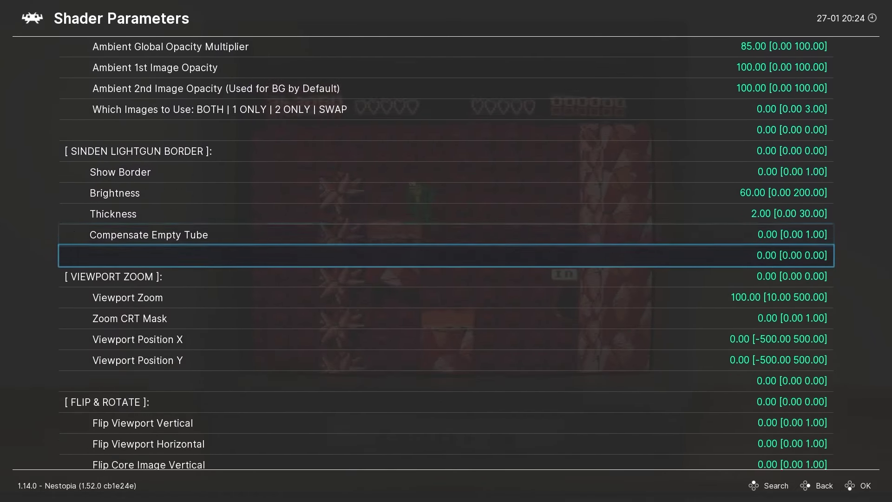
pyautogui.press('Down')
pyautogui.press('Down')
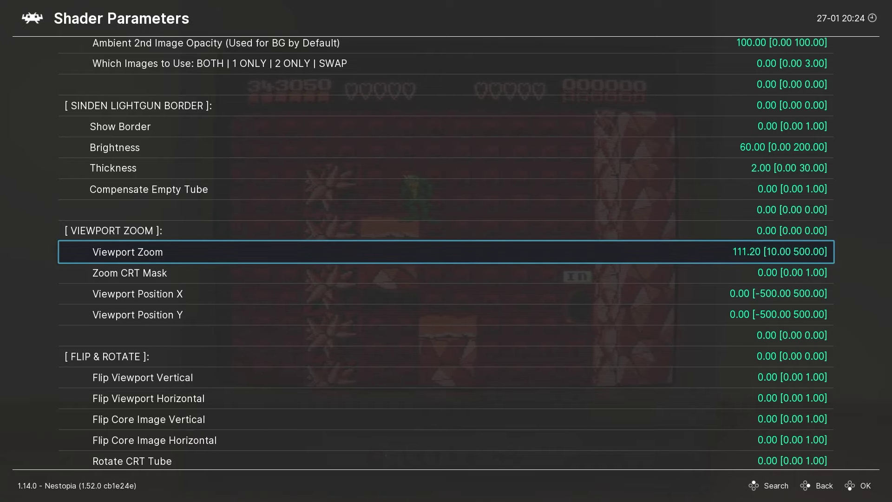
# Set Viewport Position X to 0 and Viewport Position Y to -8 to reposition the TV image
pyautogui.press('Down')
pyautogui.press('Down')
pyautogui.press('Right')
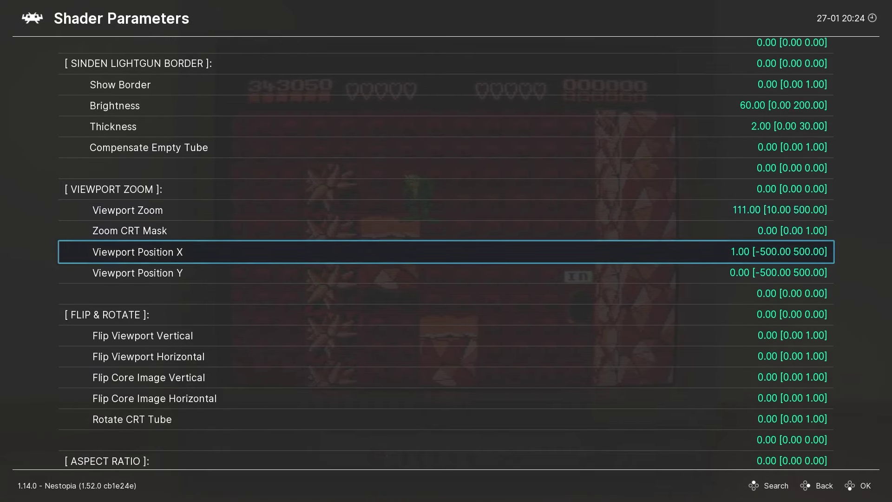
pyautogui.press('Down')
pyautogui.press('Right')
pyautogui.press('Right')
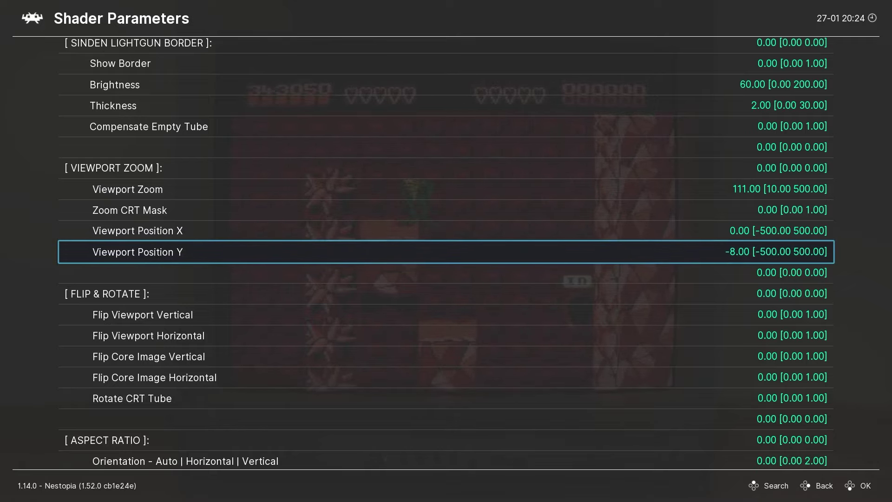
# Leave the shader settings and resume Battletoads to play with the adjusted viewport
pyautogui.press('BackSpace')
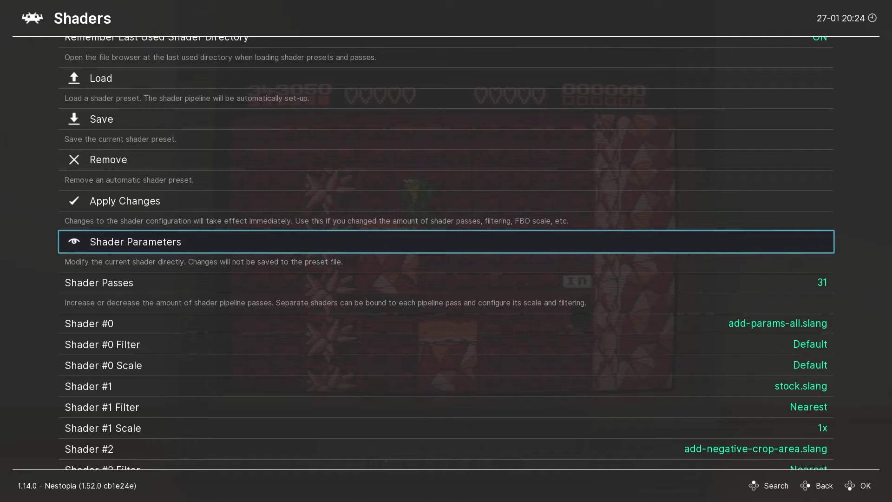
pyautogui.press('Up')
pyautogui.press('Up')
pyautogui.press('Up')
pyautogui.press('Up')
pyautogui.press('BackSpace')
pyautogui.press('Down')
pyautogui.press('Down')
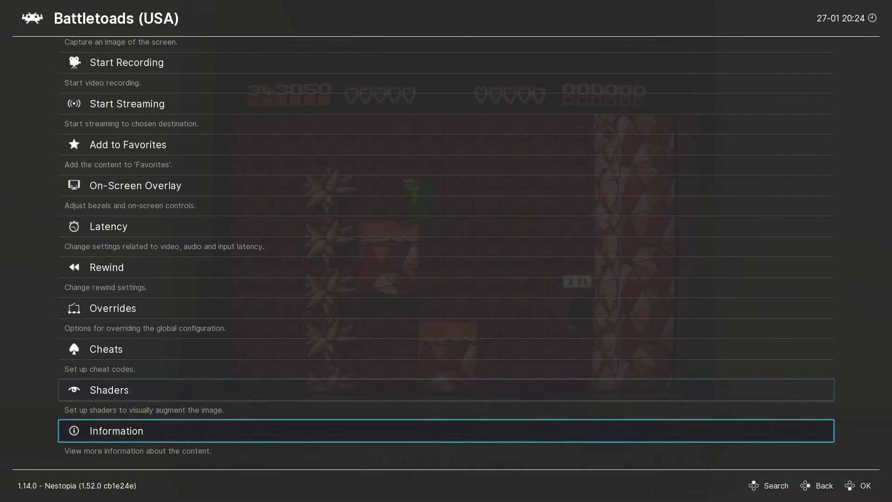
pyautogui.press('Return')
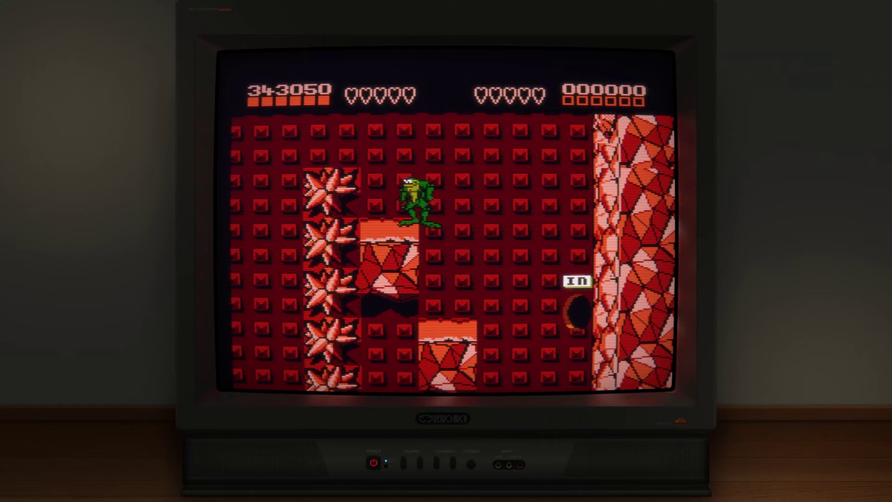
pyautogui.press('Left')
pyautogui.press('x')
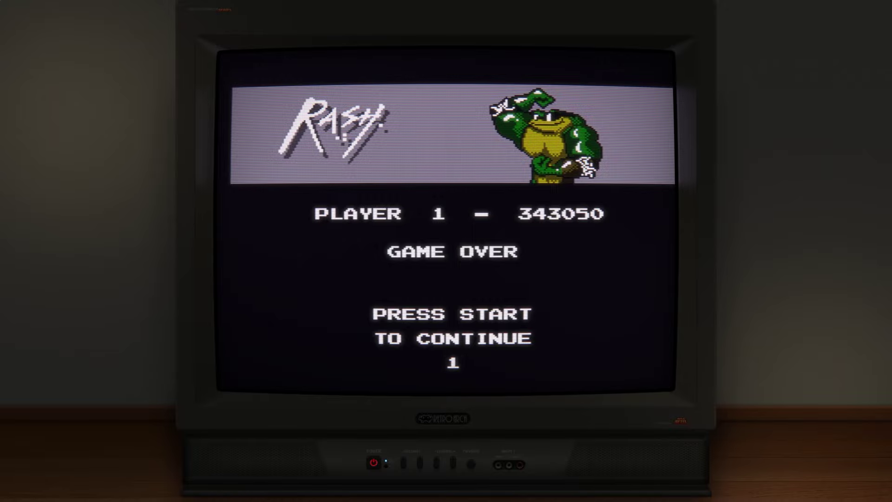
# Open the save options for the current shader settings and select saving them as the core preset
pyautogui.press('F1')
pyautogui.press('Return')
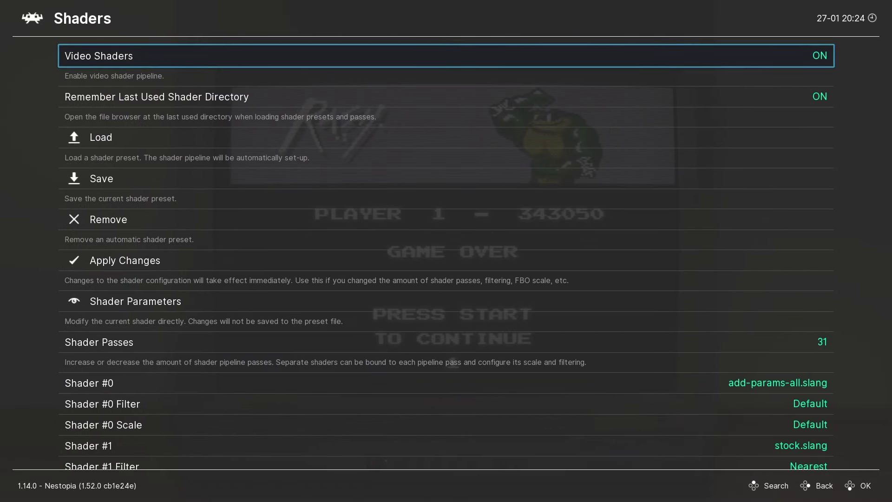
pyautogui.press('Down')
pyautogui.press('Down')
pyautogui.press('Down')
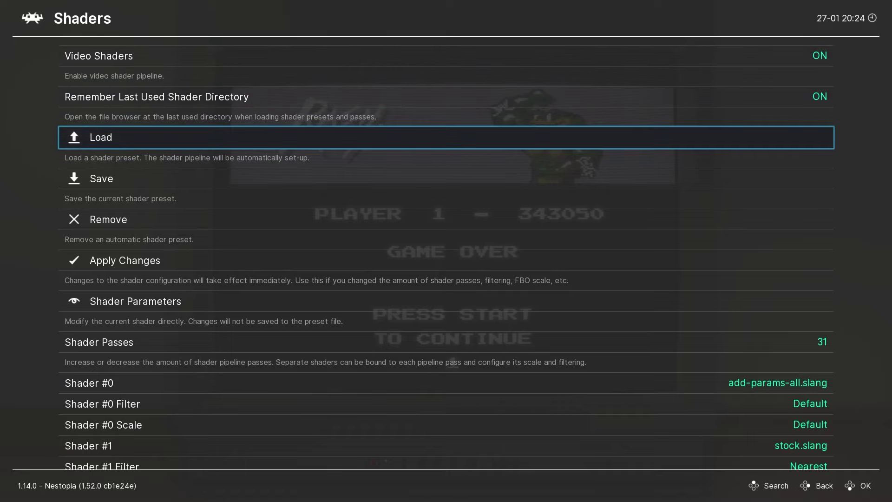
pyautogui.press('Return')
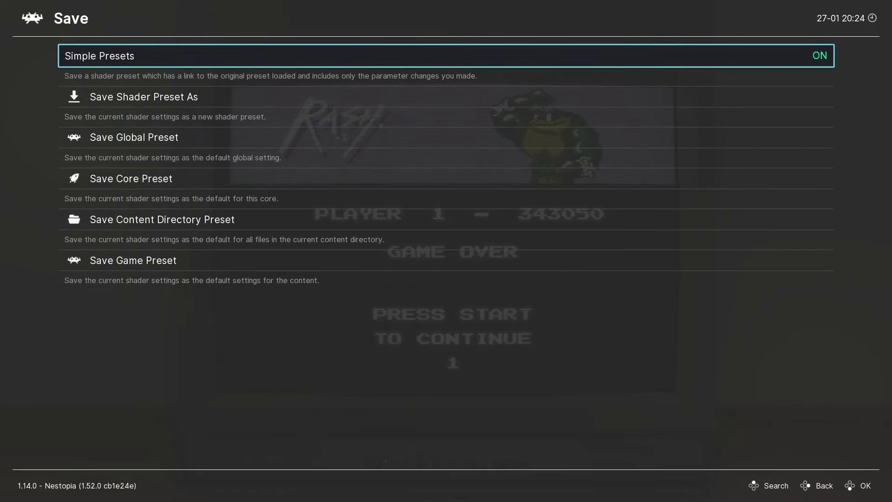
pyautogui.press('Down')
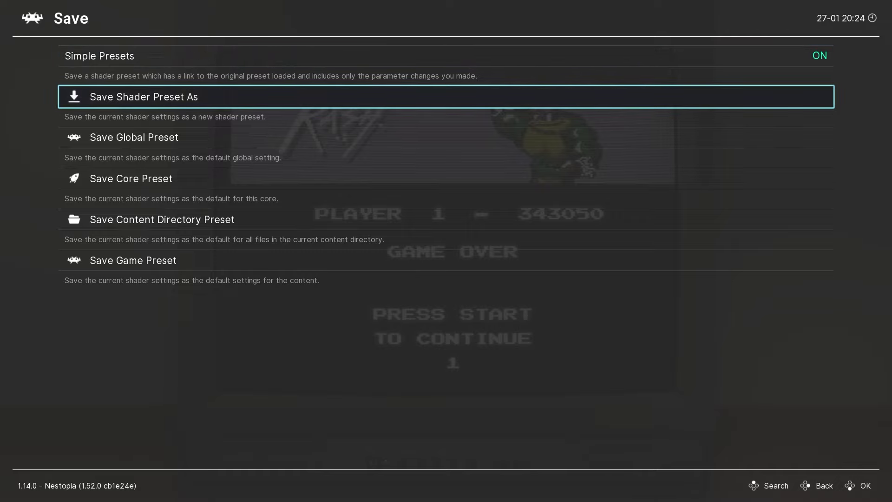
pyautogui.press('Down')
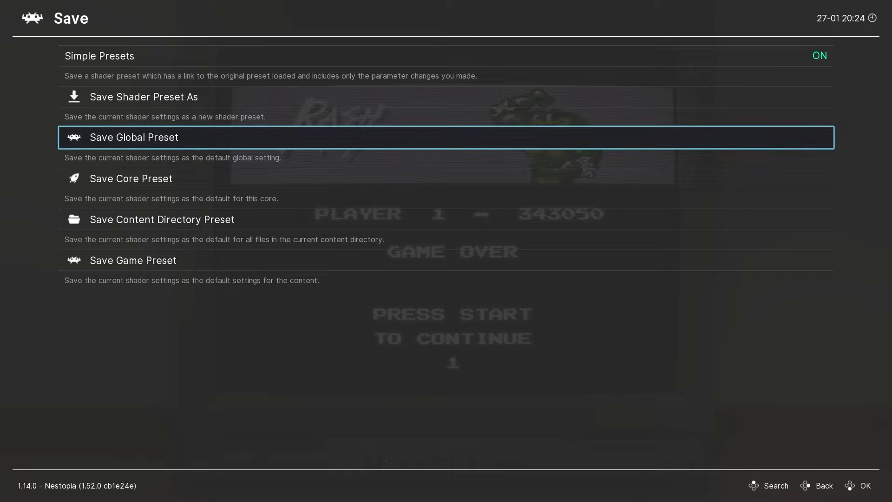
pyautogui.click(131, 179)
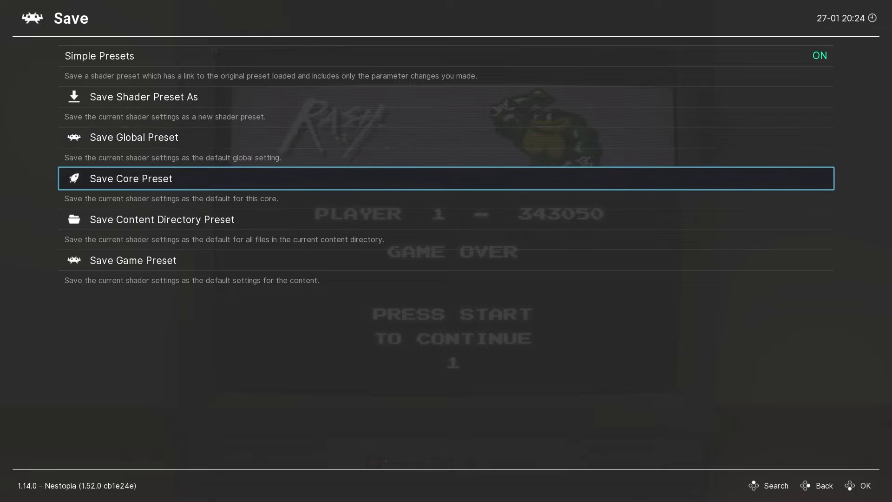